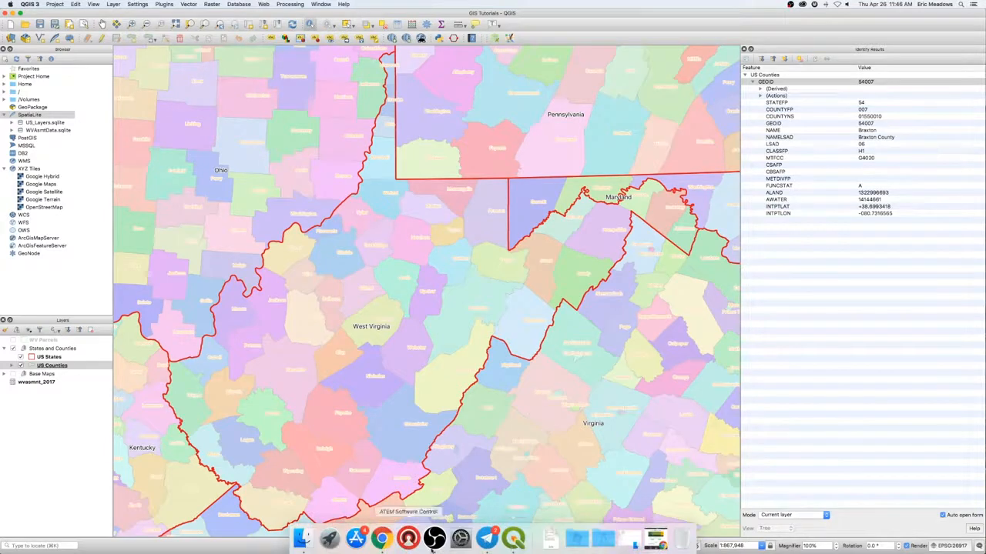
Switch to Chrome to view the QGIS website's home page, and return to the QGIS project
left_click(382, 543)
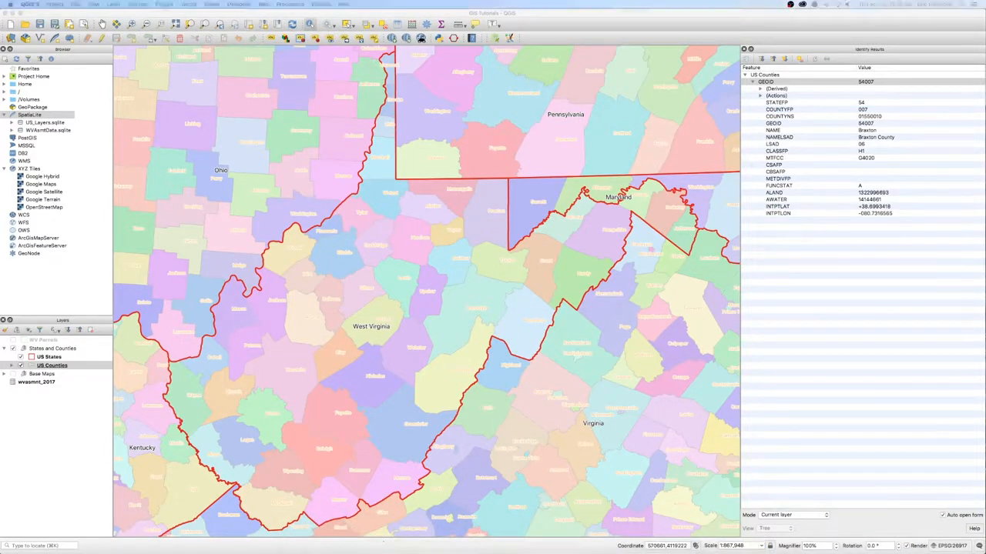
mouse_move(408, 539)
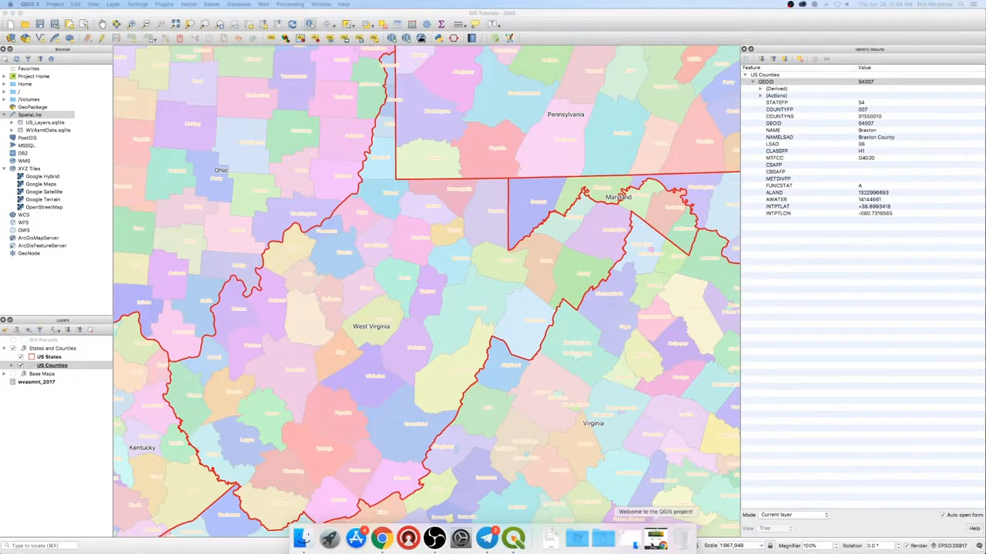
left_click(656, 539)
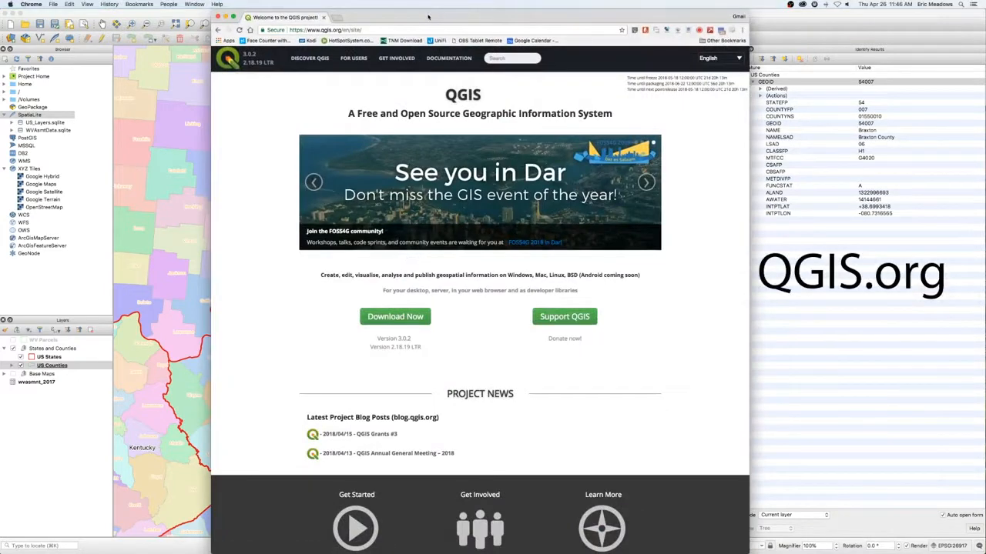
left_click_drag(428, 17, 378, 25)
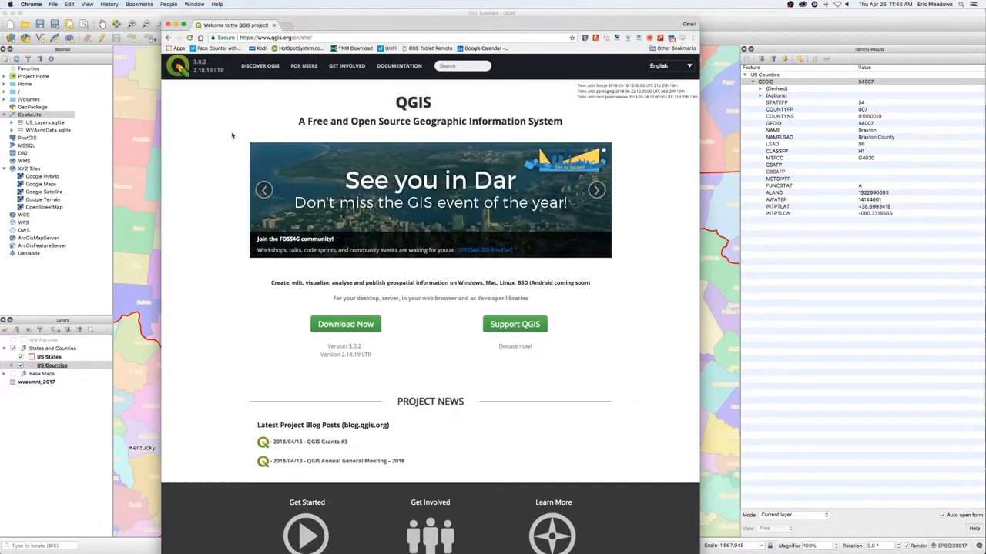
left_click(176, 25)
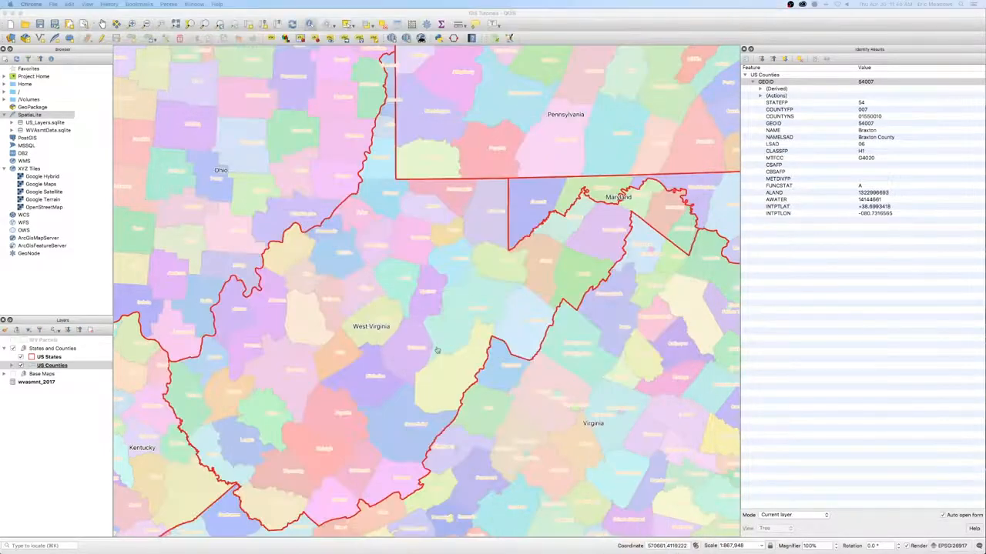
left_click(68, 15)
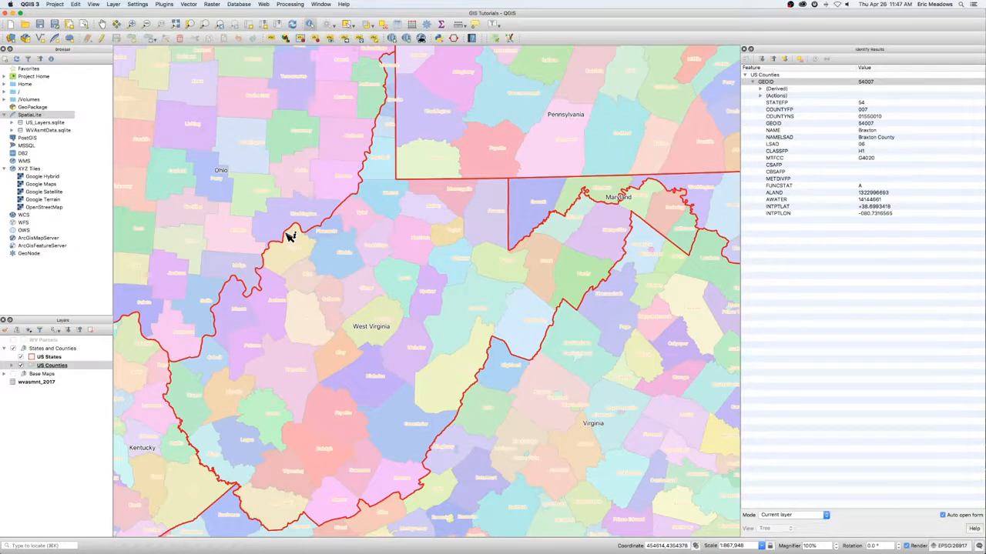
Hide the States and Counties layer group and show it again
left_click(77, 357)
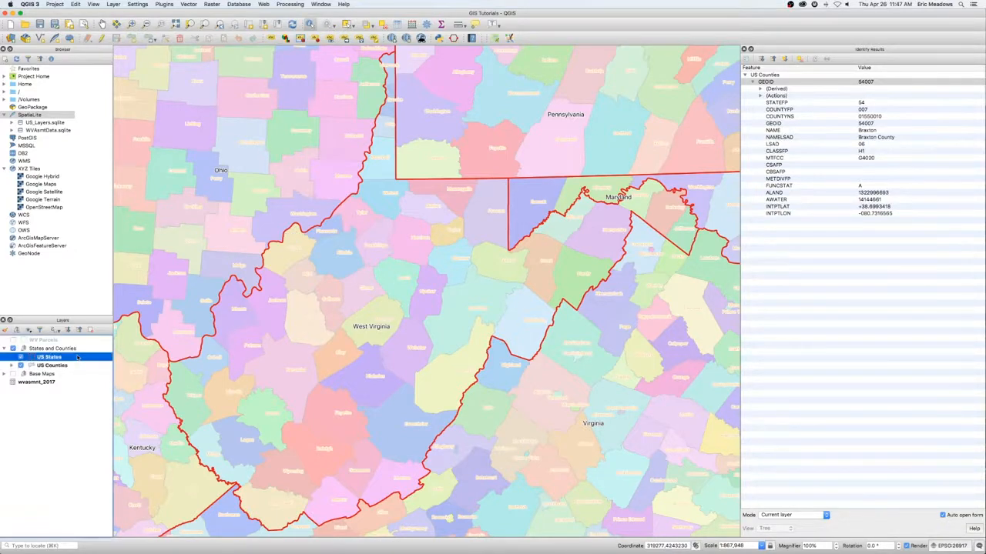
left_click(14, 349)
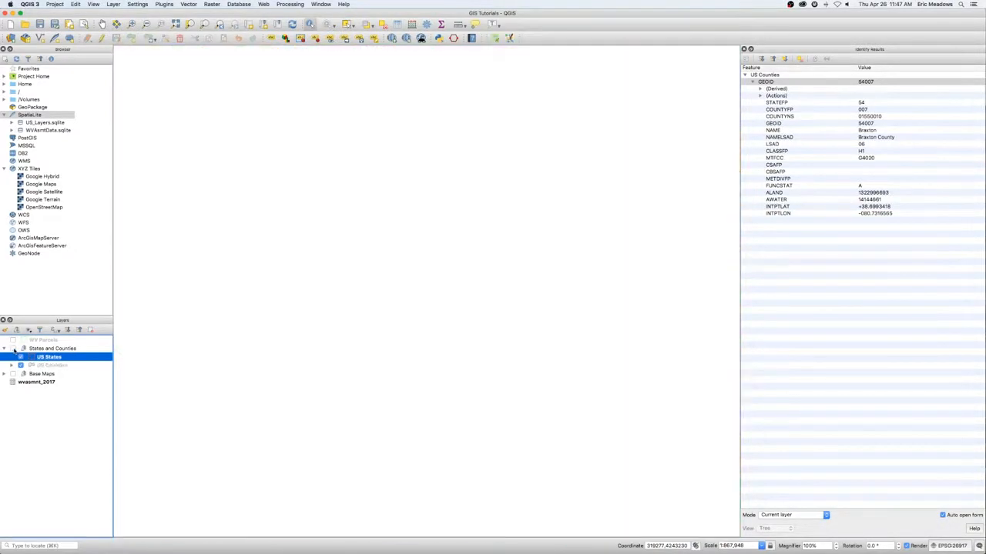
left_click(13, 349)
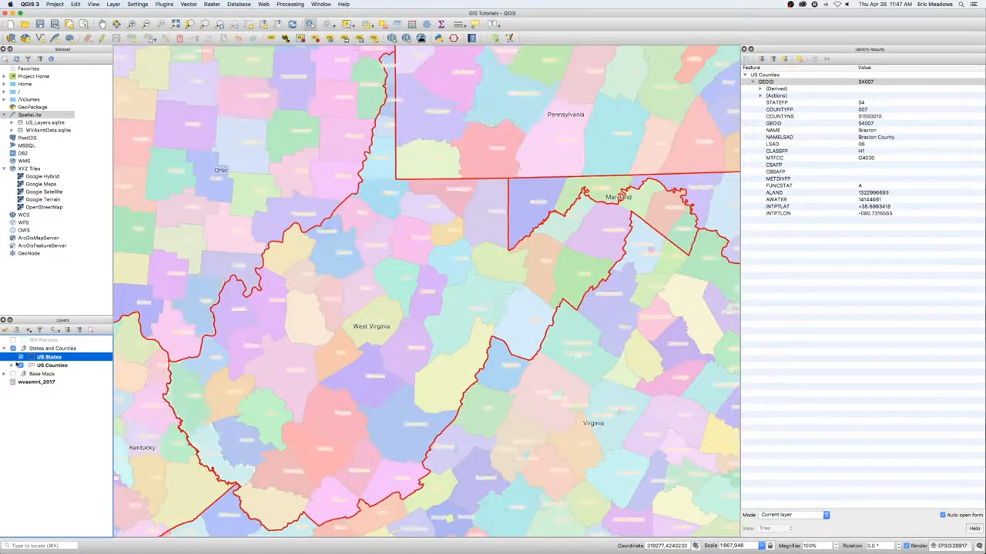
Expand the Base Maps group and show its Google Hybrid layer beneath the counties around Boone and Raleigh
left_click(4, 375)
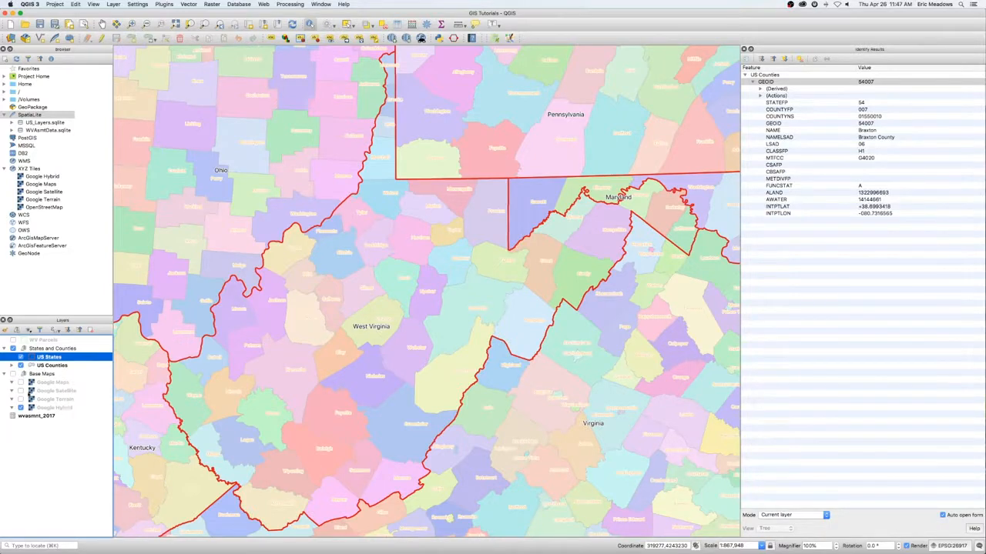
left_click(13, 374)
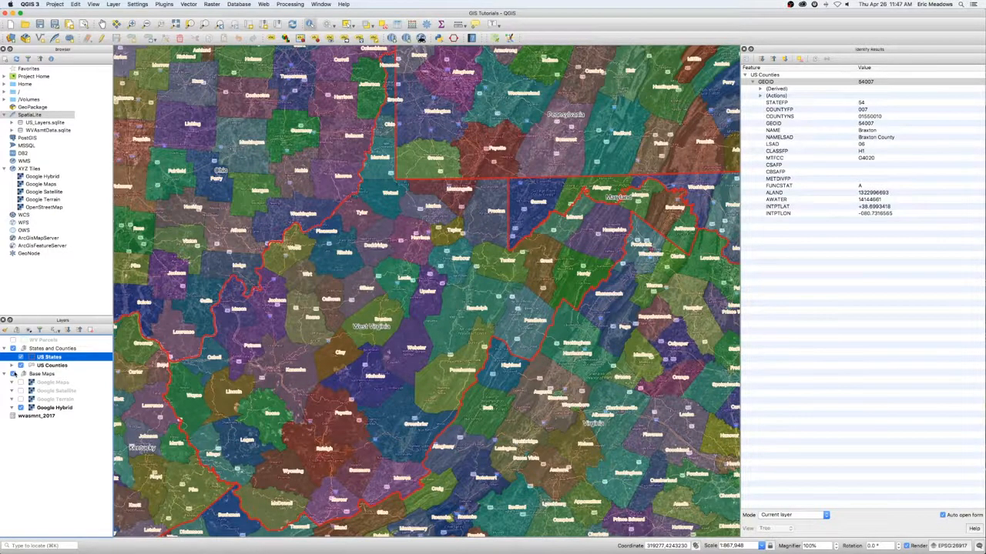
left_click(131, 24)
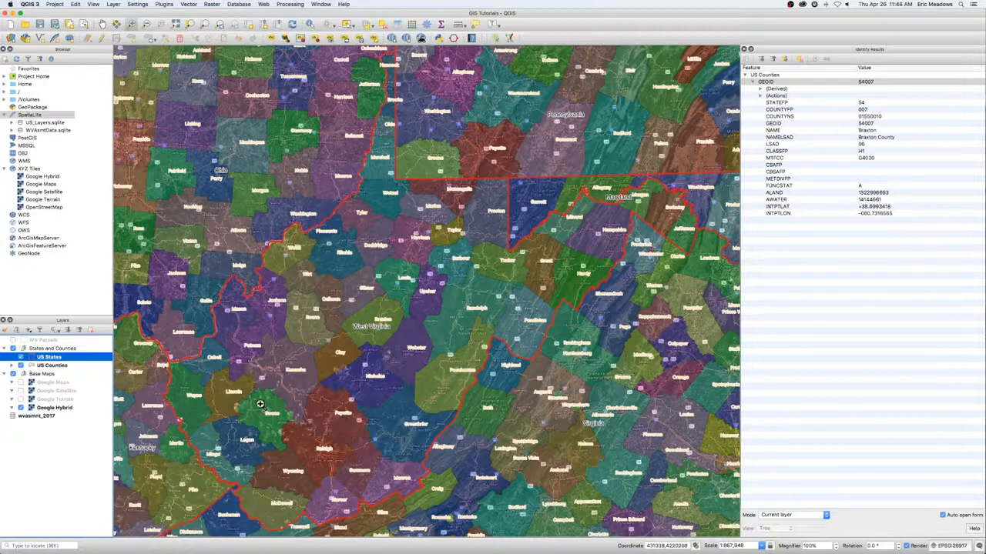
left_click_drag(259, 402, 318, 447)
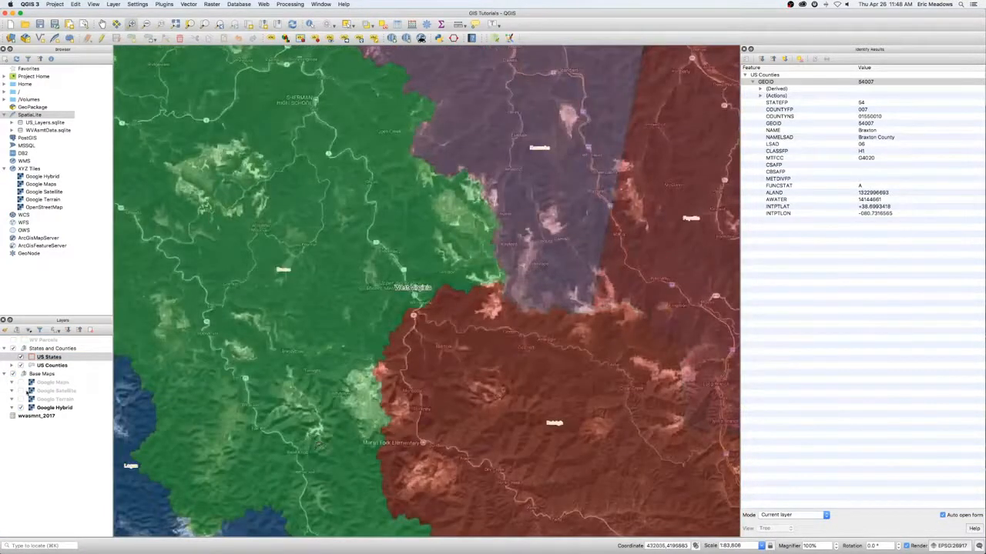
Hide the States and Counties group and overlay the WV Parcels layer on the Google Hybrid base map
left_click(12, 374)
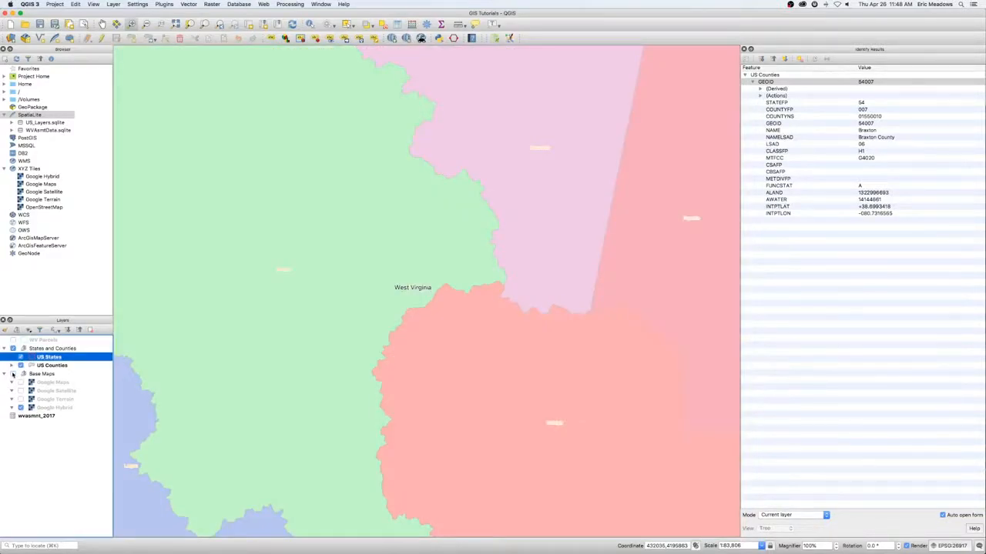
left_click(13, 374)
left_click(19, 366)
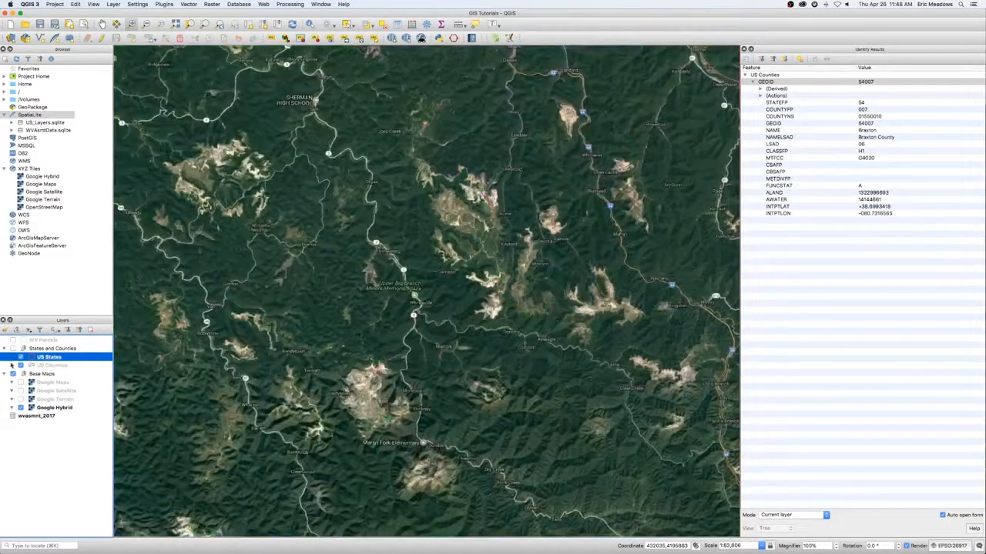
left_click(13, 374)
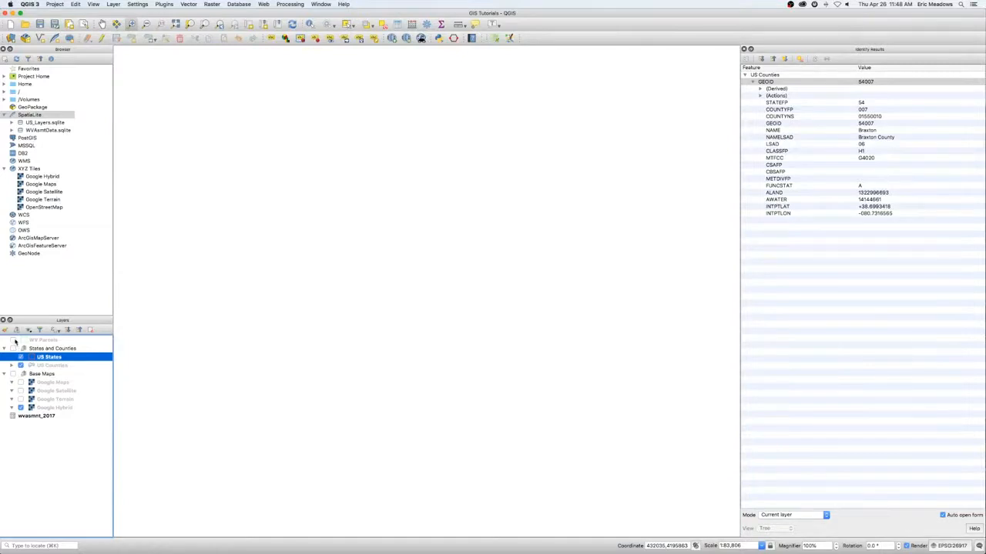
left_click(13, 341)
left_click(12, 373)
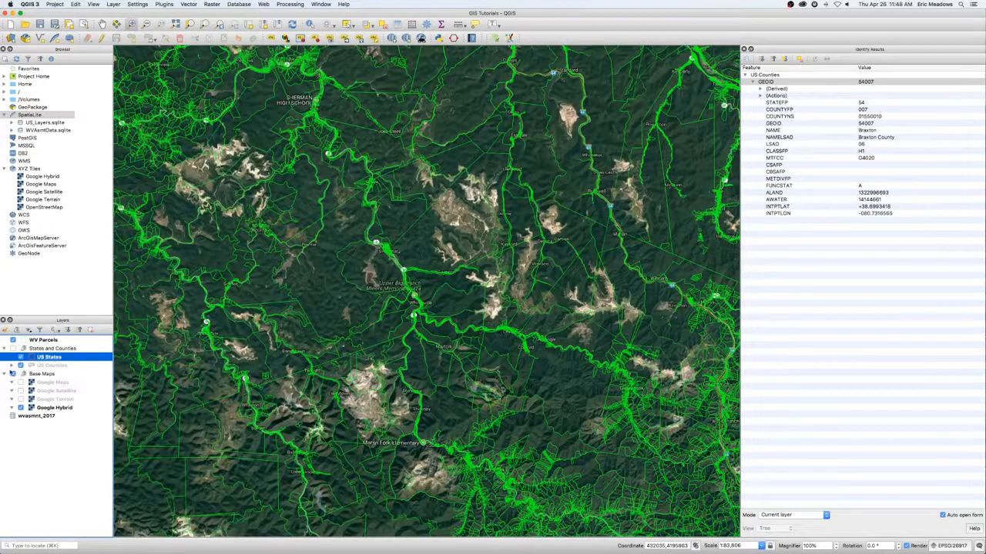
Show the States and Counties group again, and hide the WV Parcels layer and the Base Maps group
left_click(13, 349)
left_click(13, 340)
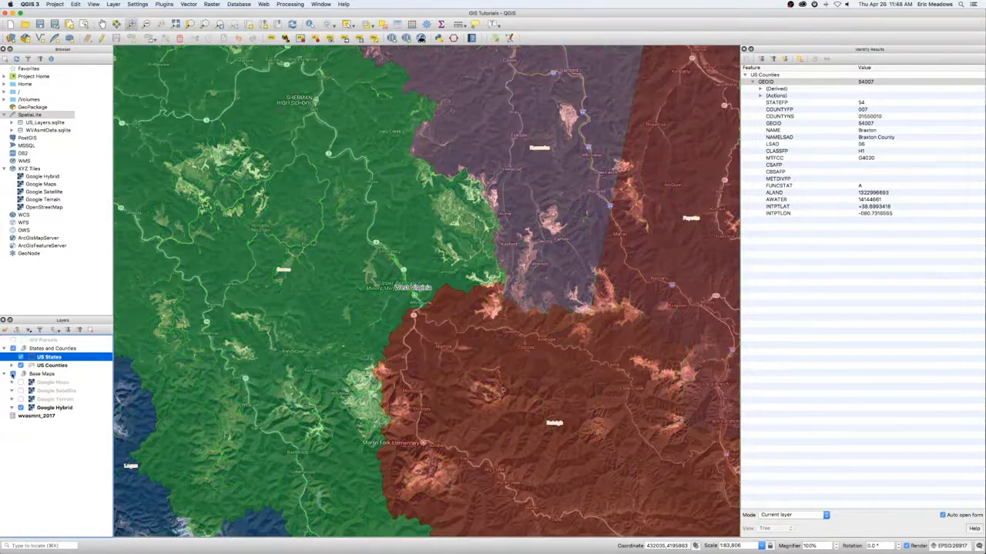
left_click(12, 375)
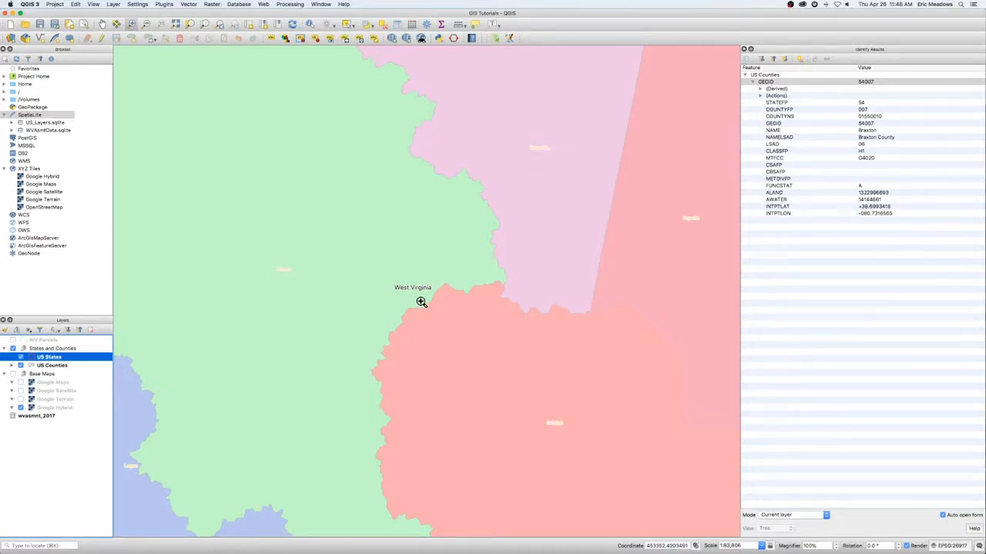
Display WV Parcels over the Google Hybrid base map around Boone County, with the States and Counties group hidden
scroll(421, 302, "down", 3)
scroll(420, 302, "down", 2)
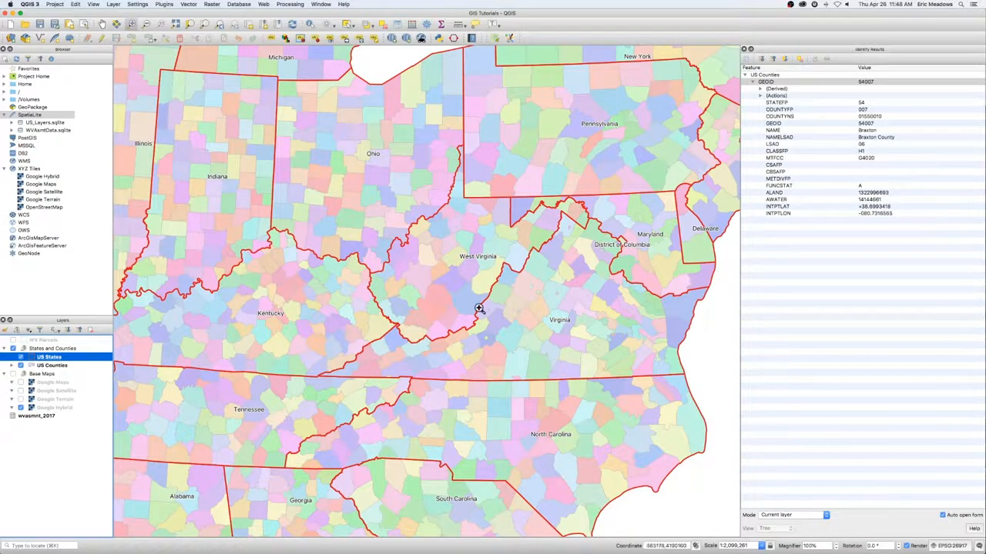
scroll(431, 260, "up", 3)
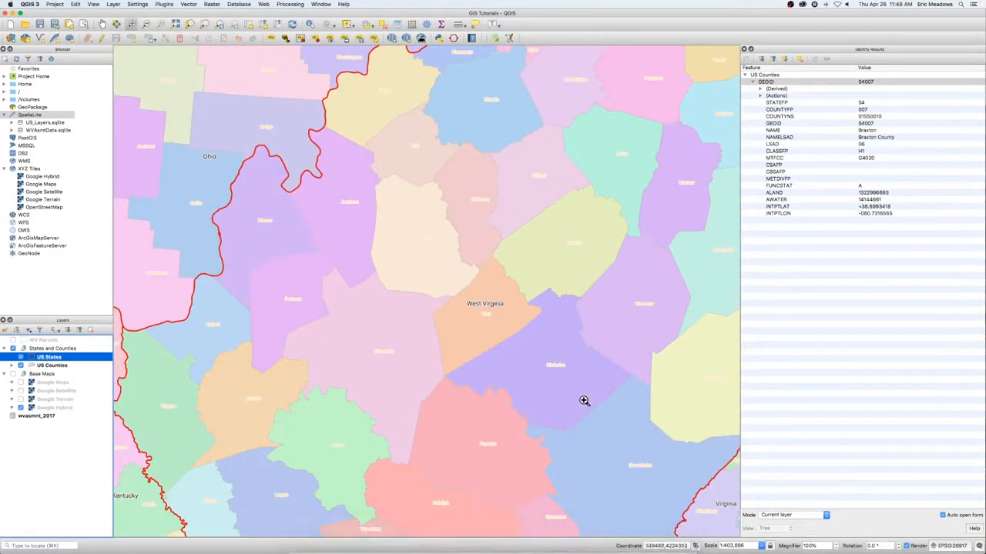
scroll(401, 286, "down", 1)
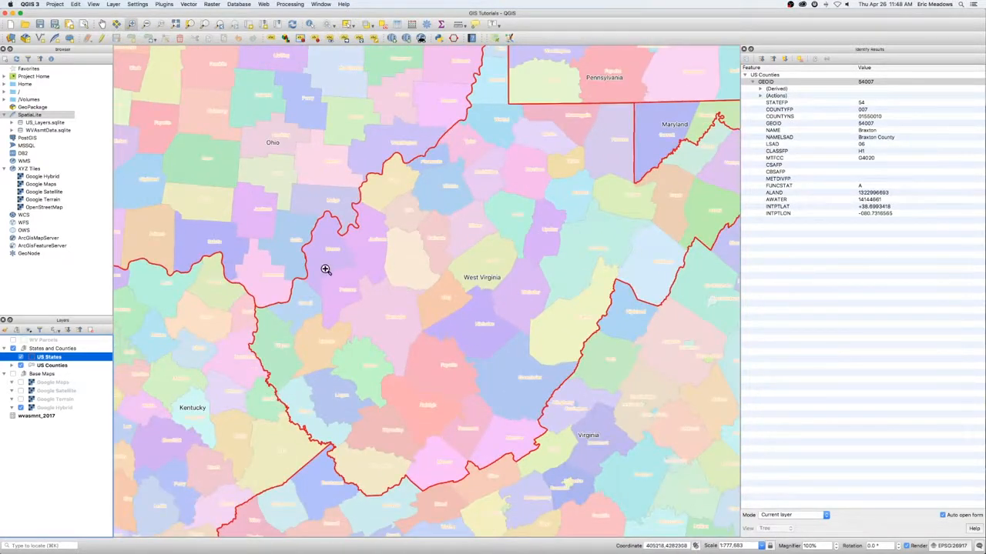
scroll(363, 308, "down", 3)
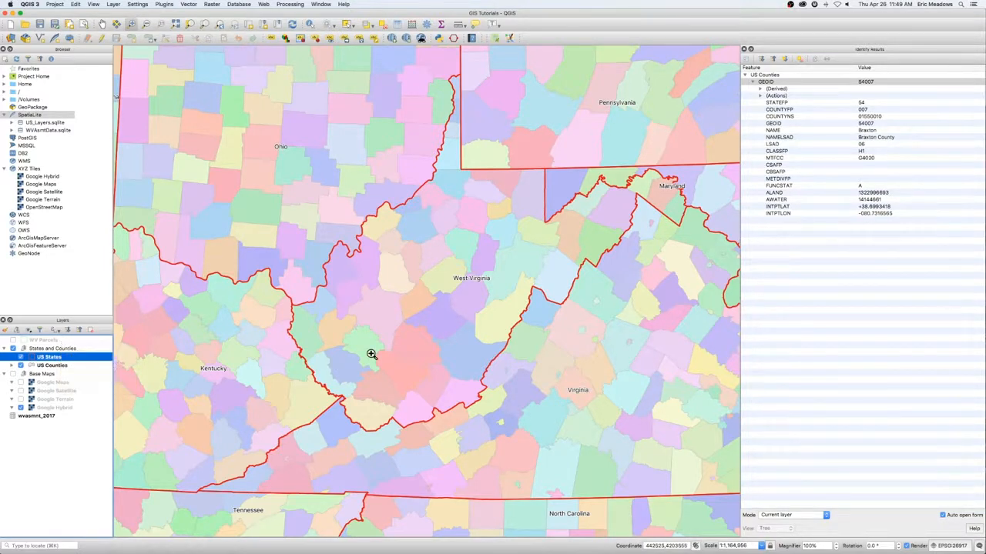
left_click_drag(349, 347, 390, 376)
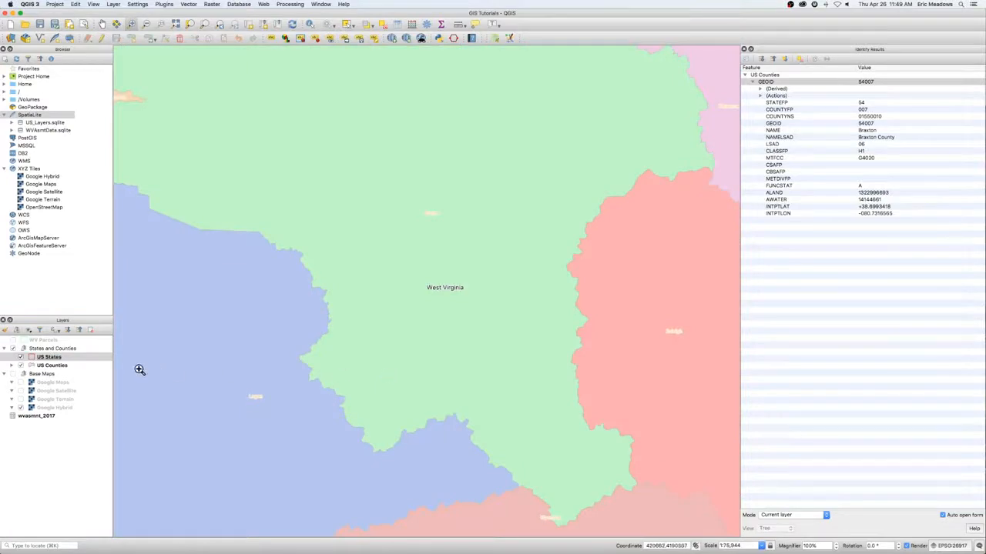
left_click(13, 350)
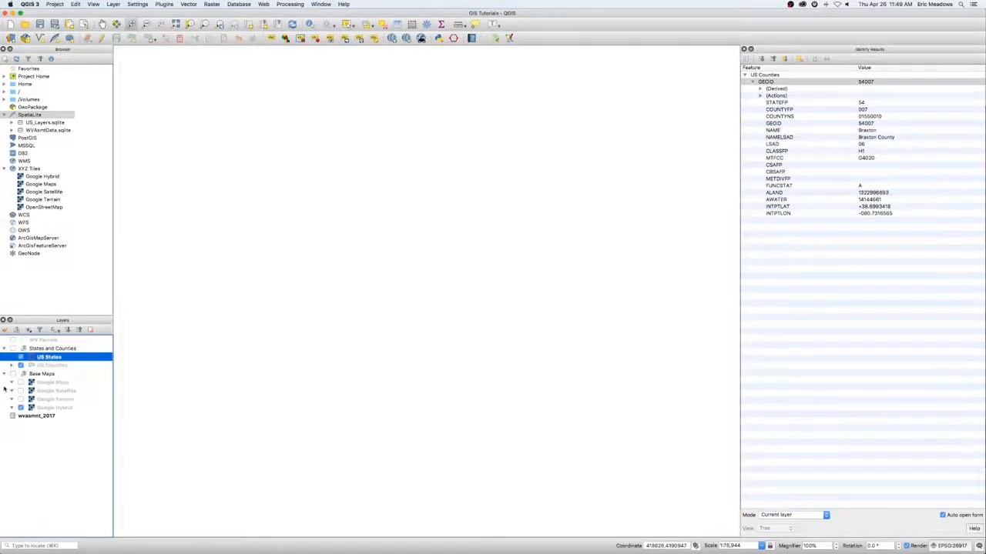
left_click(12, 340)
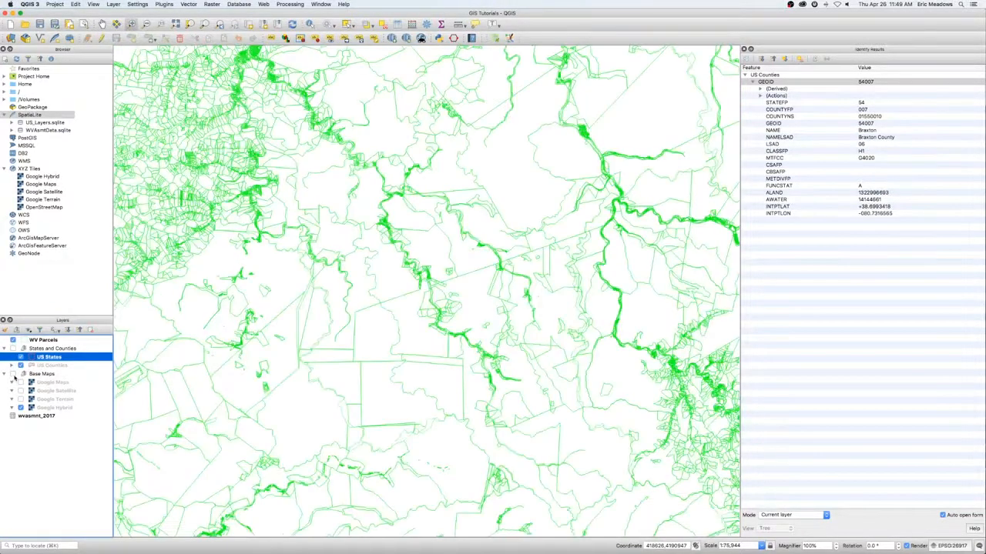
left_click(13, 373)
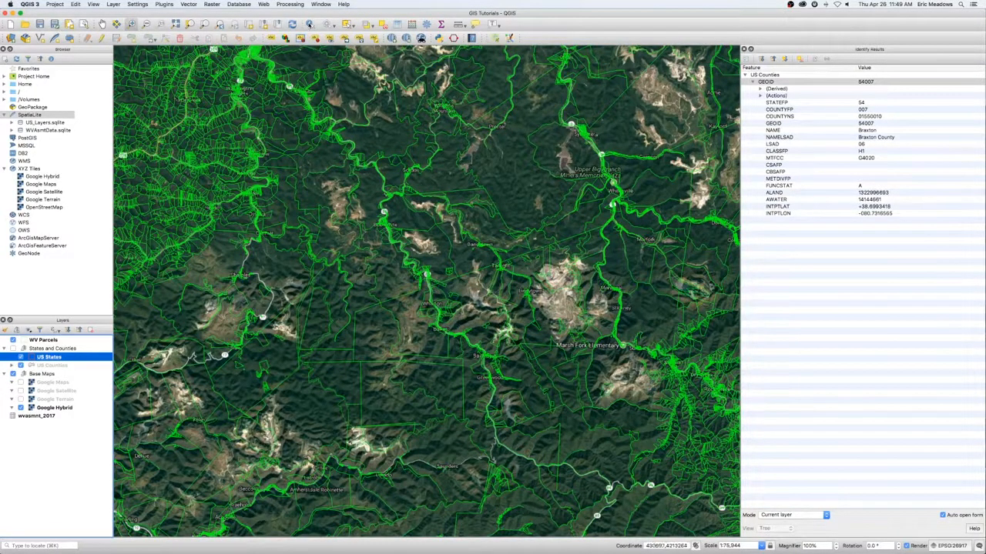
Identify the West Virginia feature in the US States layer and move its attribute form aside
left_click(310, 24)
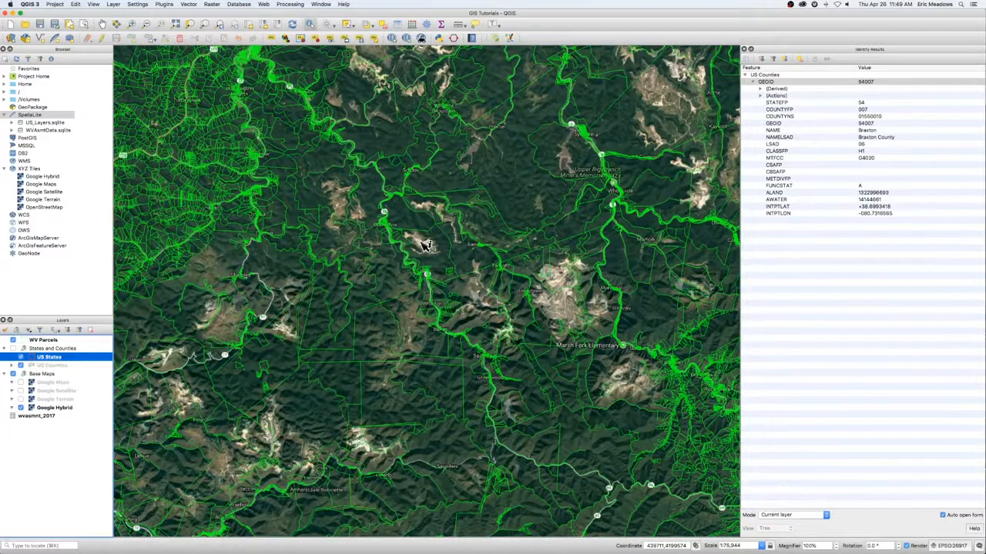
left_click(401, 284)
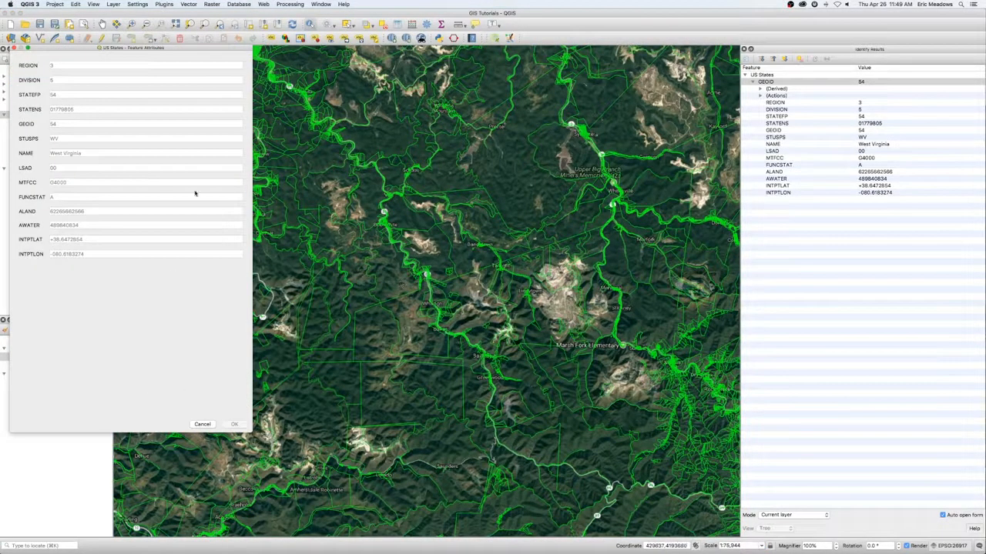
left_click_drag(129, 55, 267, 62)
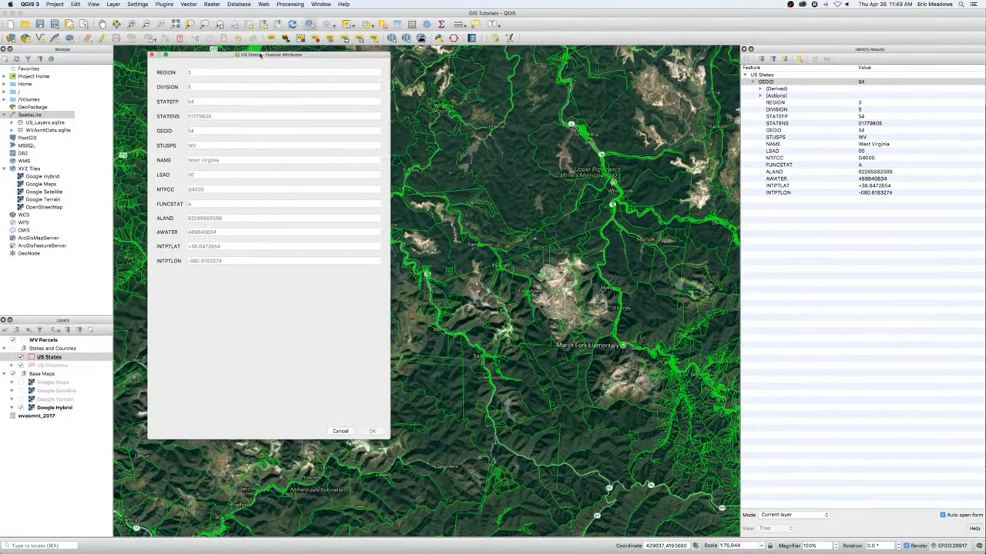
Make WV Parcels the active layer, identify the large Boone County parcel and examine its assessment attributes
left_click(43, 339)
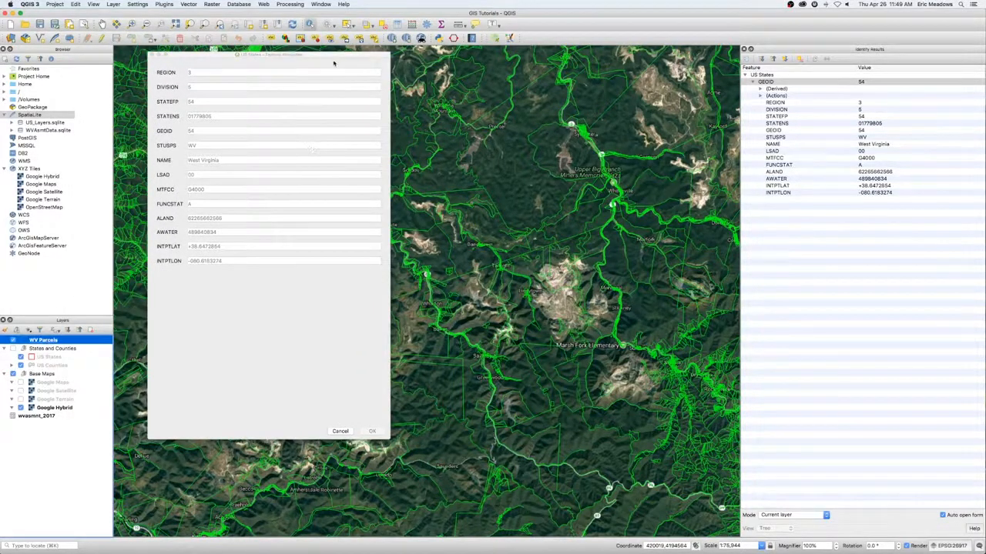
left_click_drag(335, 58, 215, 59)
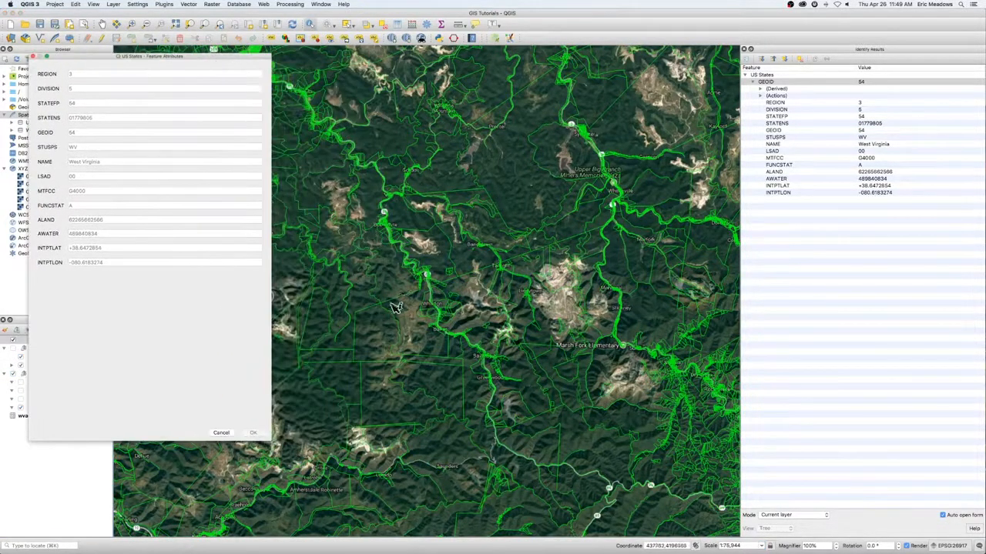
left_click(378, 331)
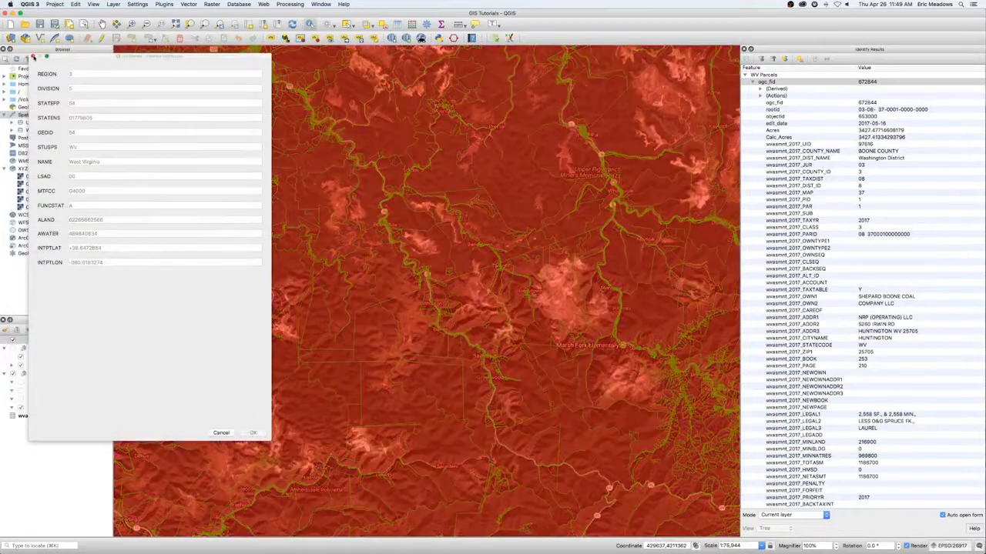
left_click(13, 49)
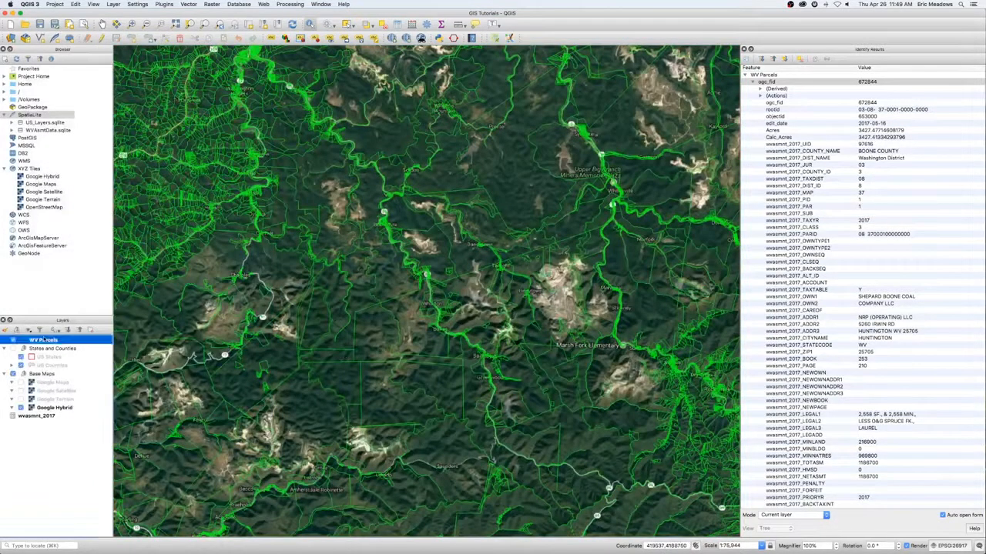
left_click(385, 340)
scroll(881, 326, "down", 3)
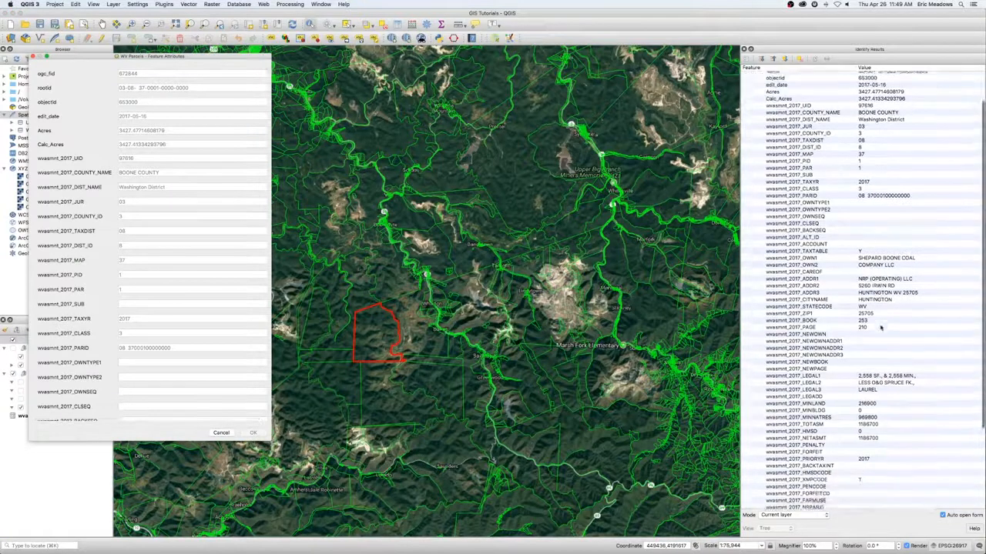
Review the identified parcel's acreage, owner, legal description and assessment fields in the identify results, and close its attribute form
scroll(881, 327, "up", 3)
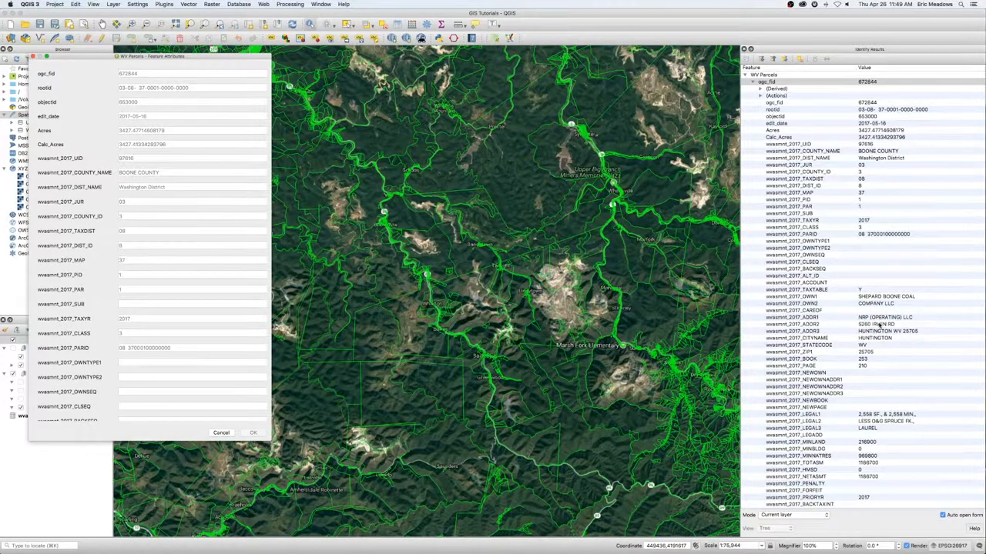
scroll(879, 326, "down", 2)
scroll(878, 326, "down", 3)
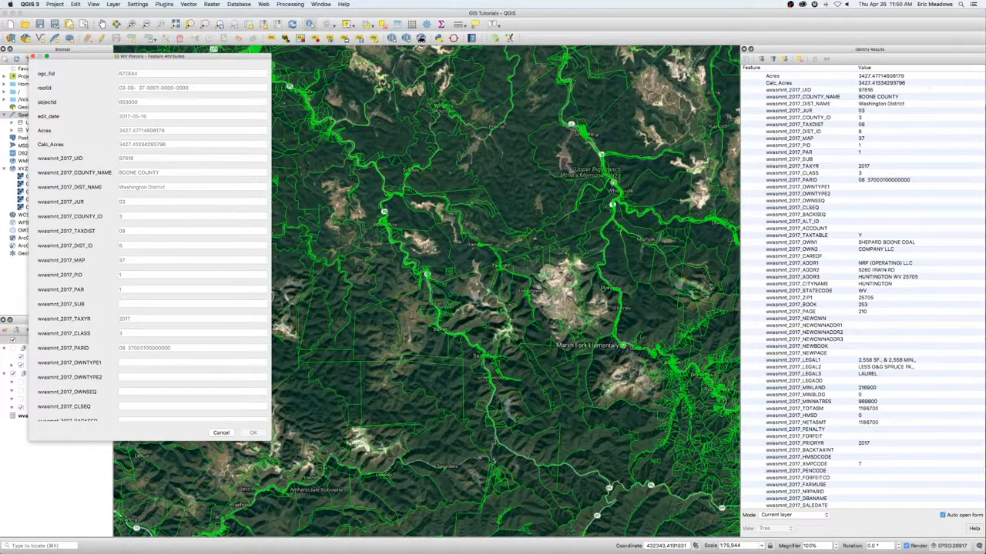
key("Escape")
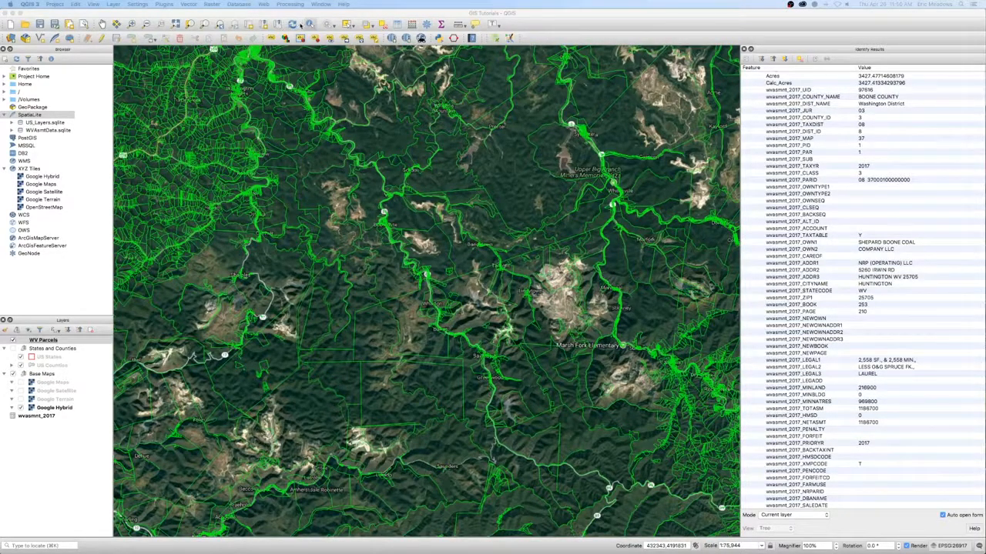
Identify the large Boone County parcel again and examine its deed book, page and remaining assessment fields in the identify results
left_click(376, 336)
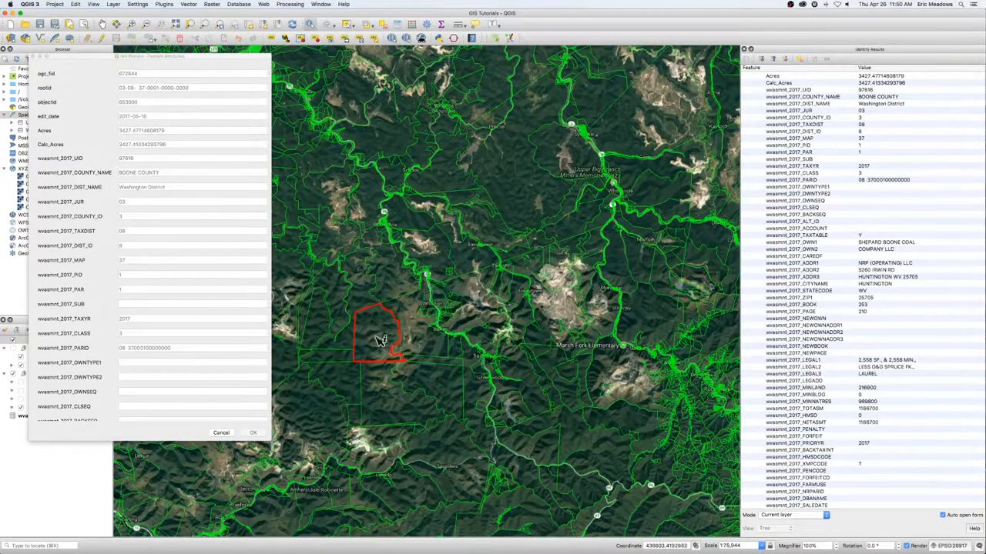
scroll(868, 320, "down", 2)
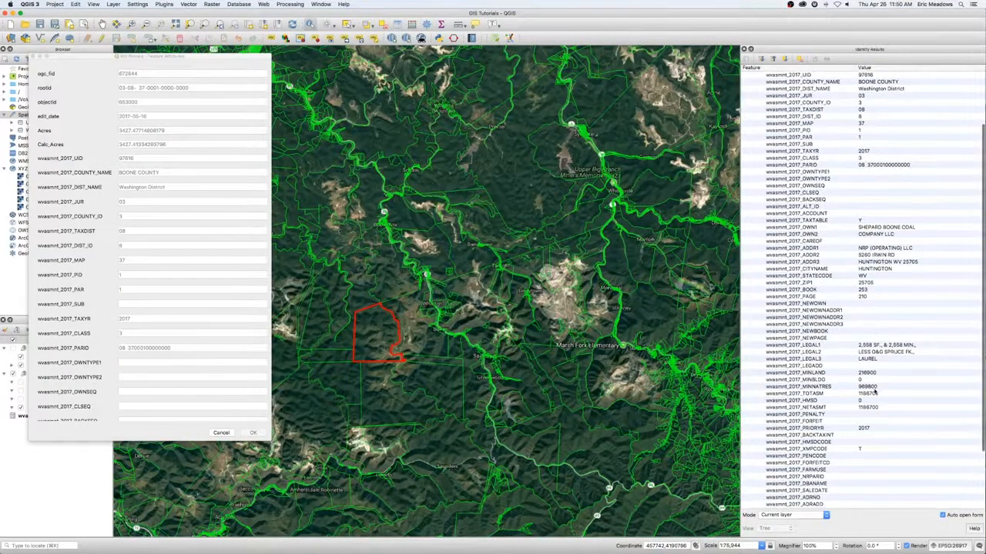
left_click(867, 297)
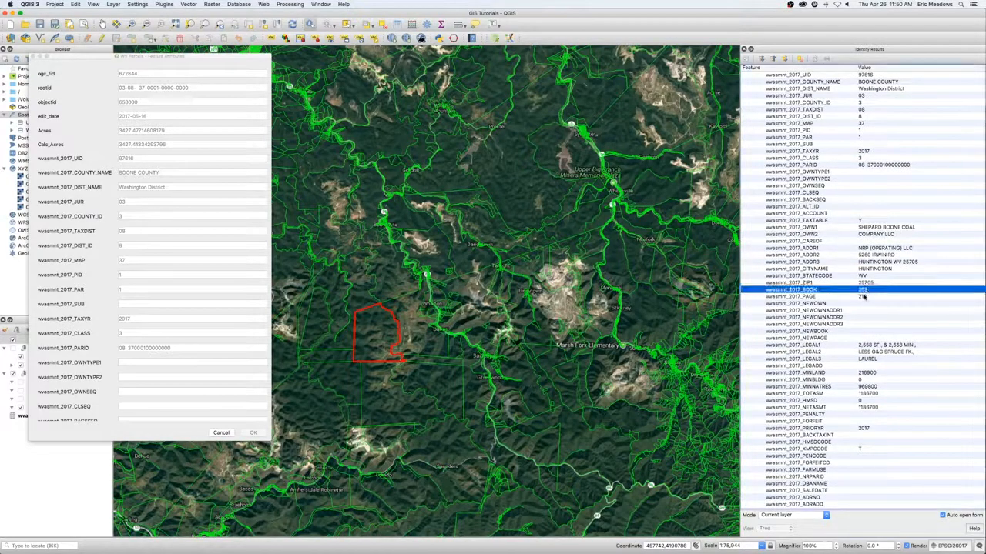
scroll(874, 416, "down", 5)
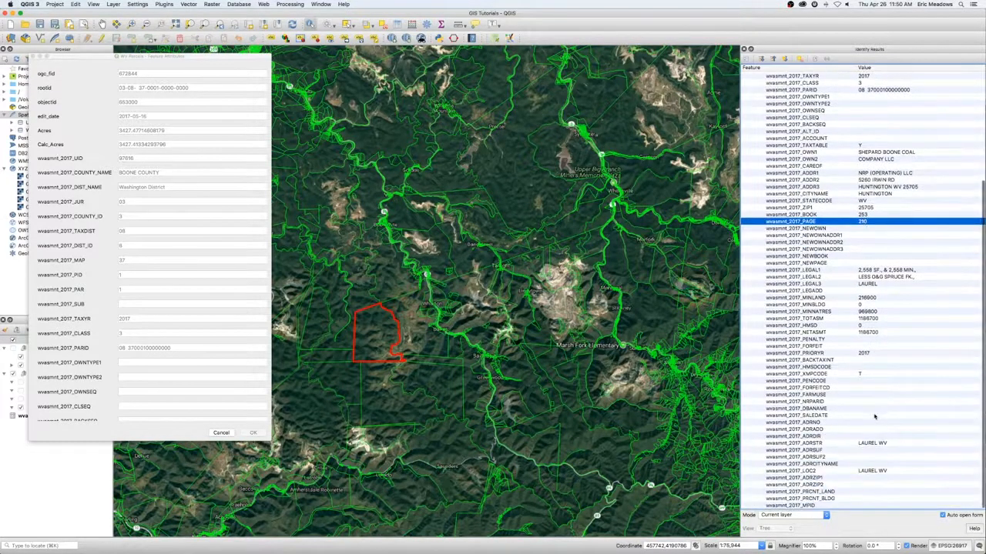
scroll(877, 432, "up", 5)
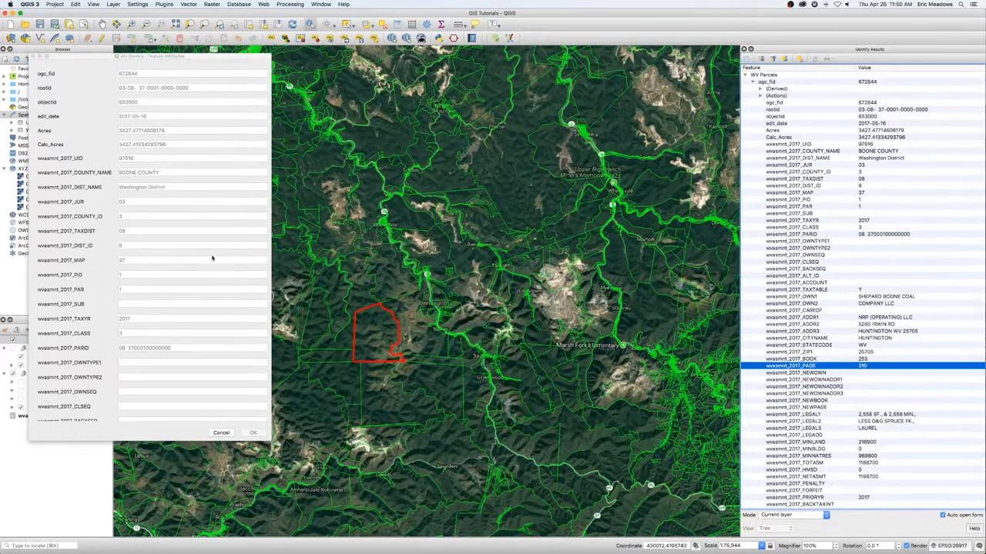
Find the Multiple Owners section of the parcel's attribute form, widen the form and select the listed owner record
scroll(159, 224, "down", 6)
scroll(159, 224, "down", 15)
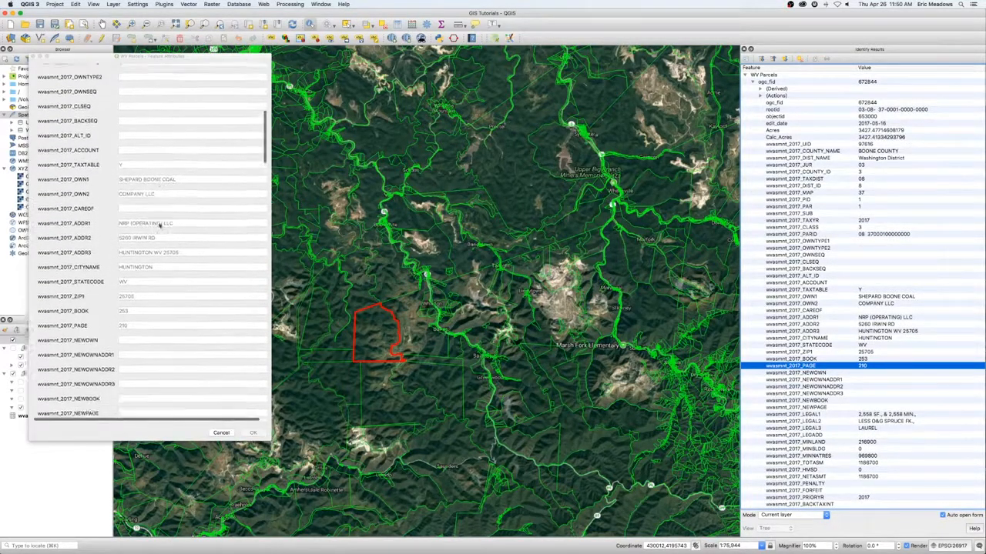
scroll(159, 224, "down", 5)
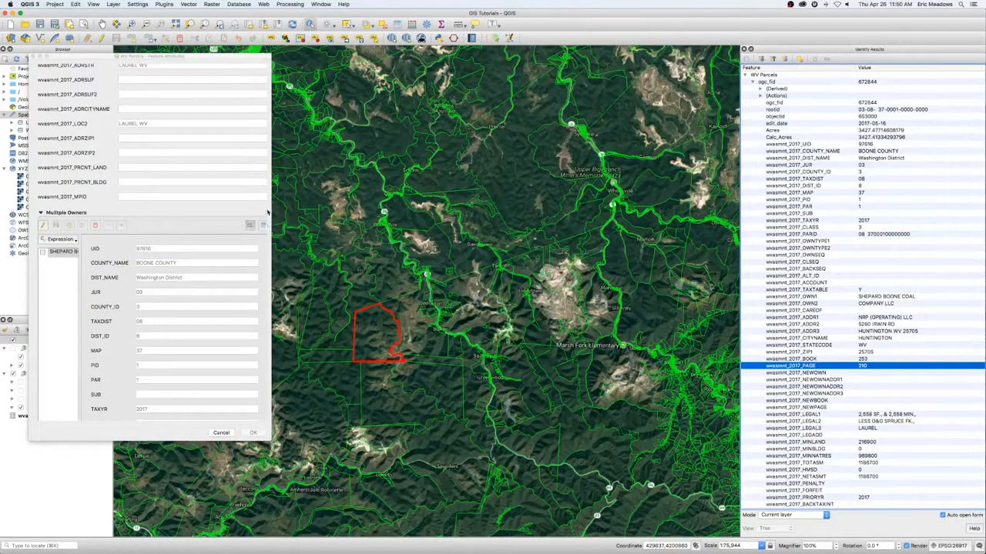
left_click_drag(271, 206, 375, 206)
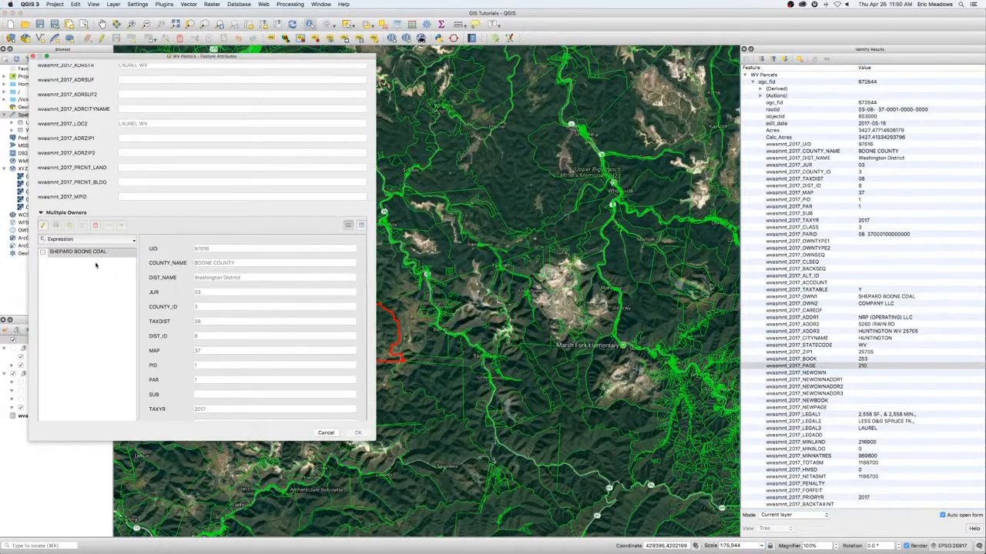
left_click(82, 255)
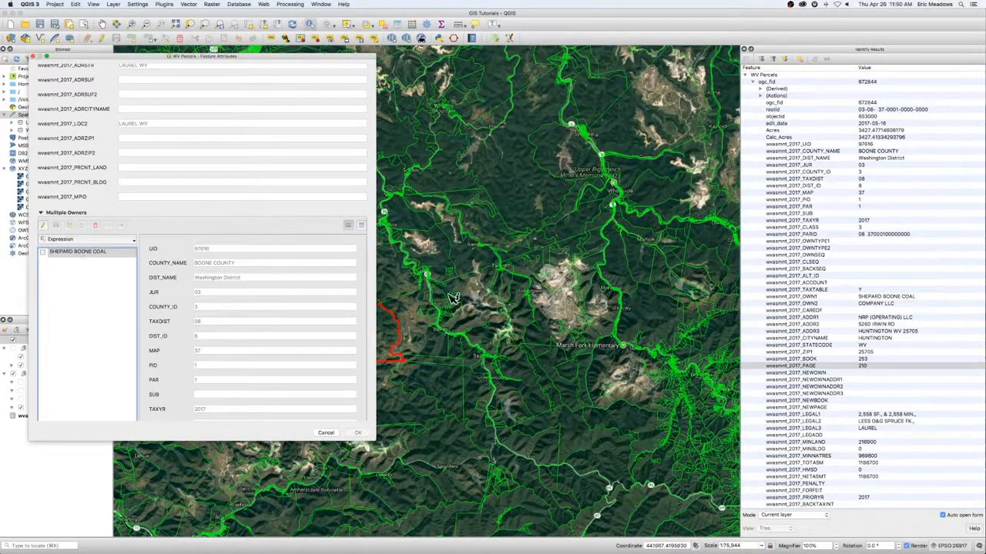
Identify the large Crook District parcel, select the second record under Multiple Owners and show the owner records in table view
left_click(528, 186)
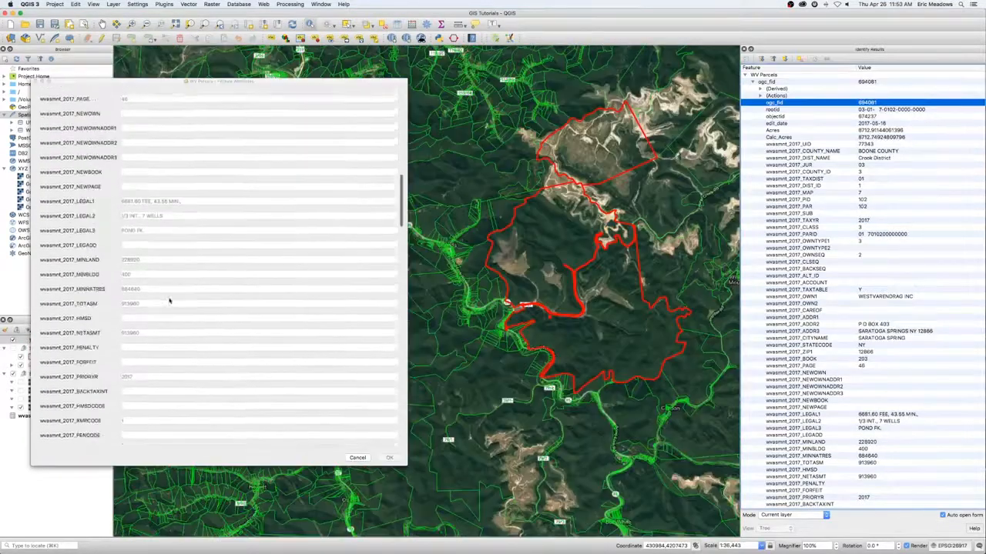
scroll(147, 290, "down", 10)
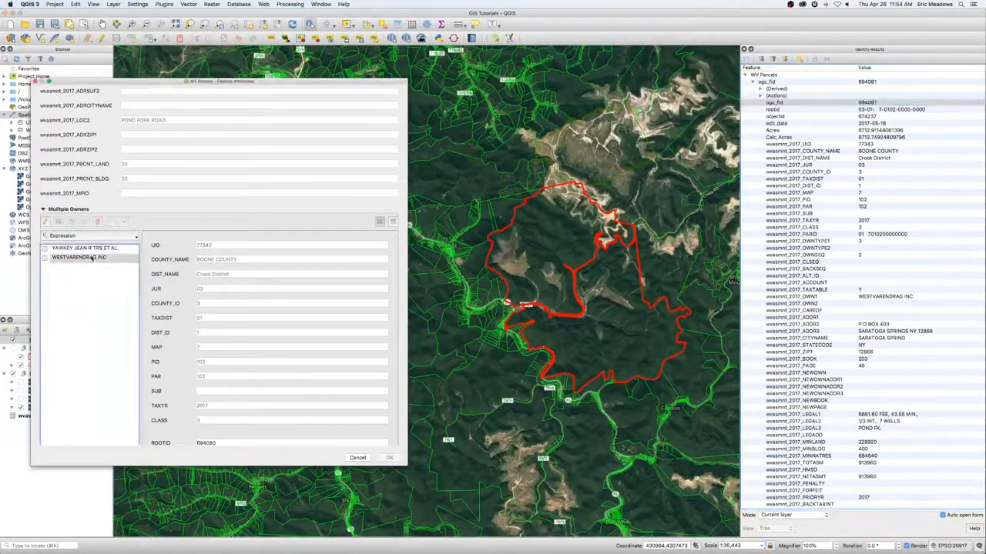
left_click(90, 260)
left_click(87, 258)
left_click(379, 222)
Examine the owner, mailing address and deed book and page columns of the Multiple Owners table, widening the address columns
scroll(280, 323, "right", 10)
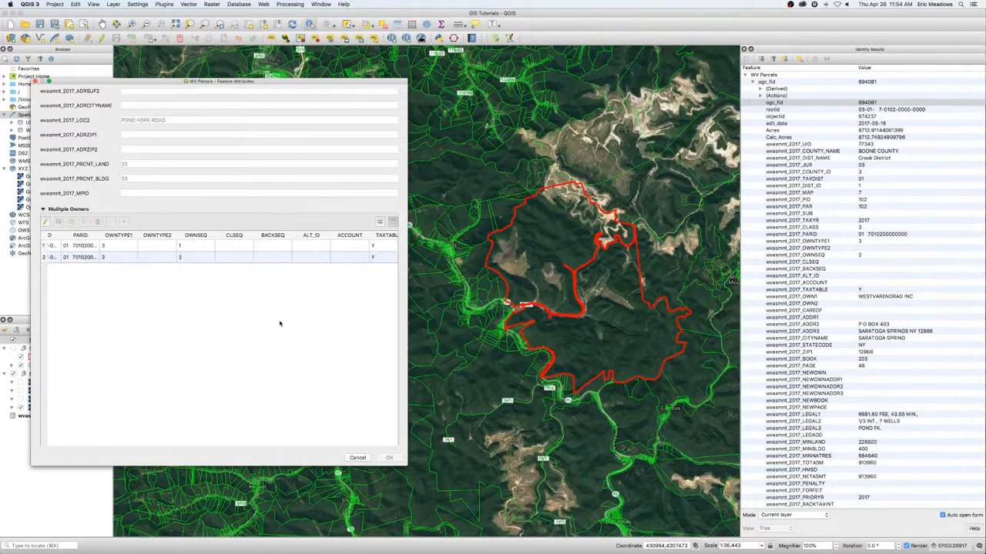
scroll(254, 308, "right", 3)
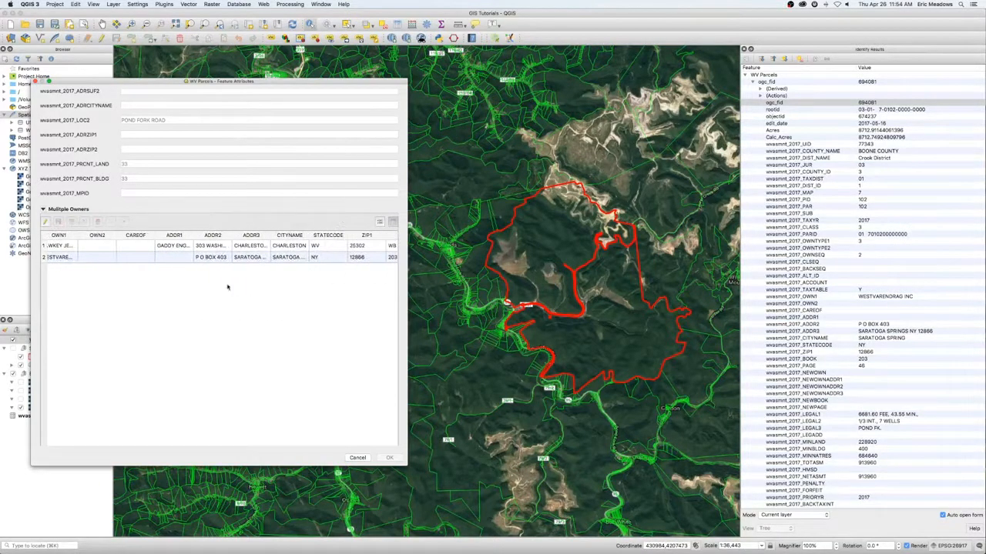
left_click_drag(193, 234, 290, 233)
scroll(244, 277, "right", 3)
scroll(262, 257, "right", 6)
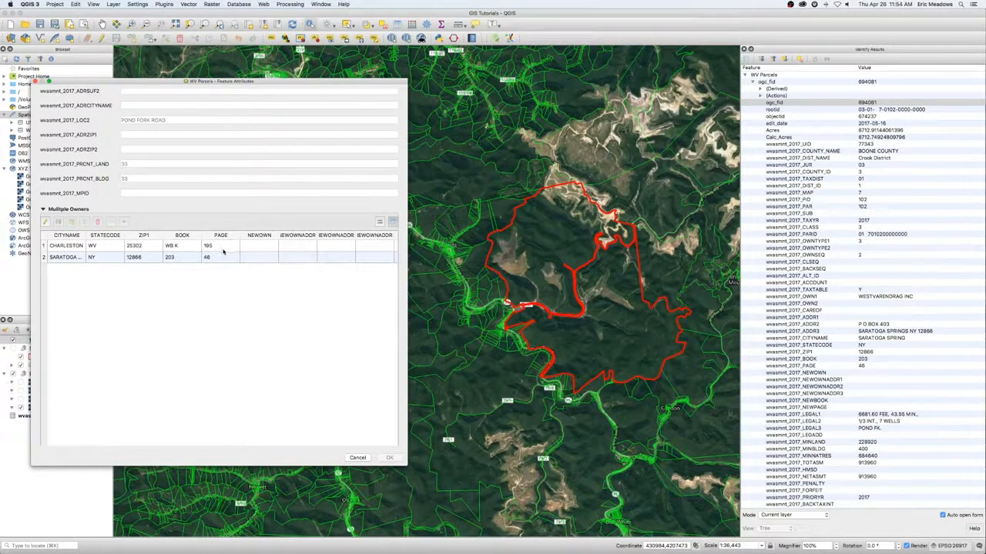
scroll(221, 247, "right", 2)
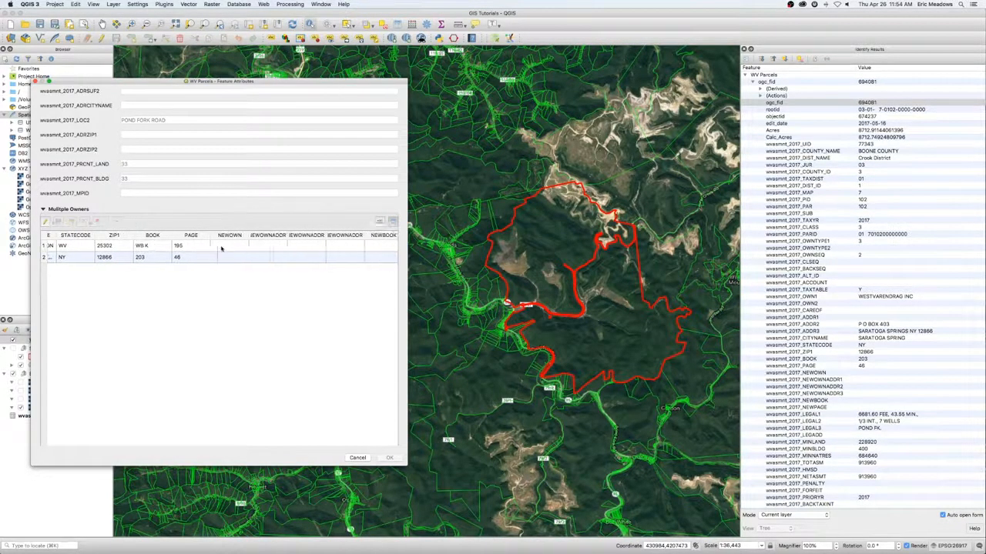
scroll(139, 261, "right", 10)
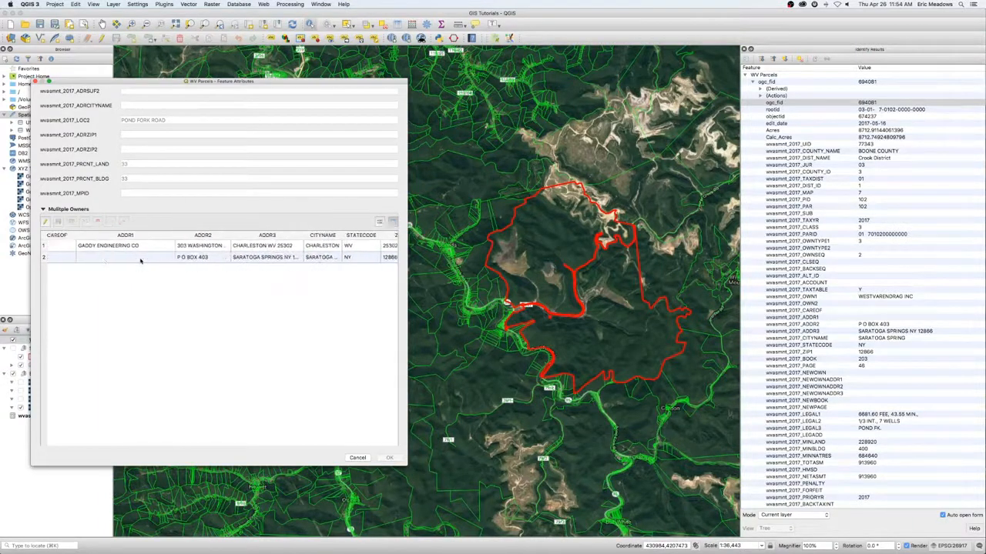
scroll(140, 260, "right", 10)
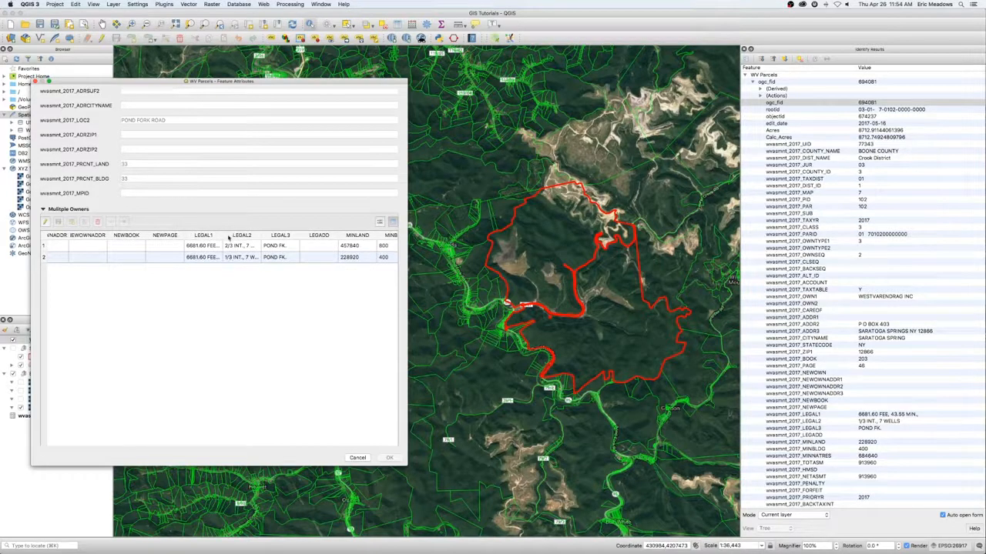
Widen the LEGAL1, LEGAL2 and OWN1 columns to compare each owner's name with their fractional interest
left_click_drag(223, 235, 348, 235)
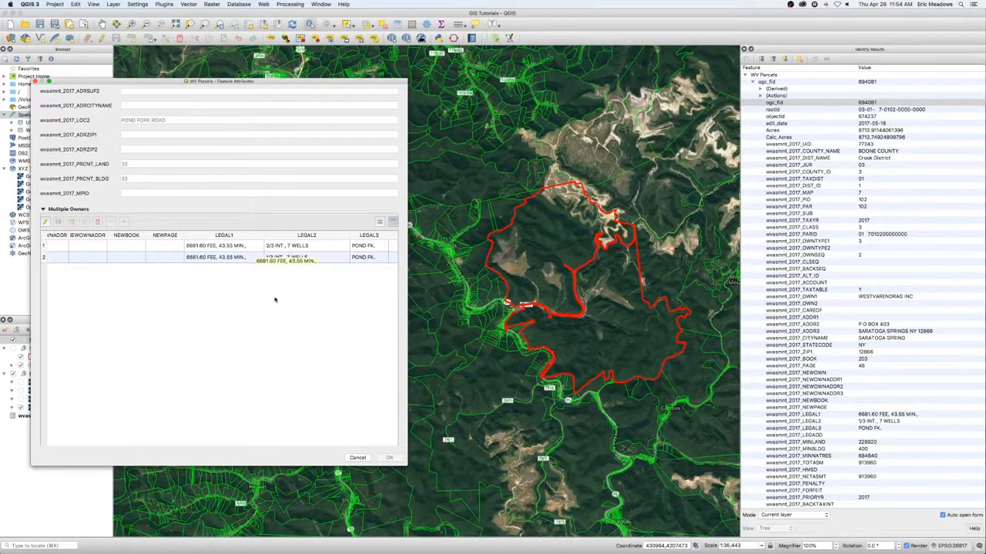
scroll(262, 278, "left", 10)
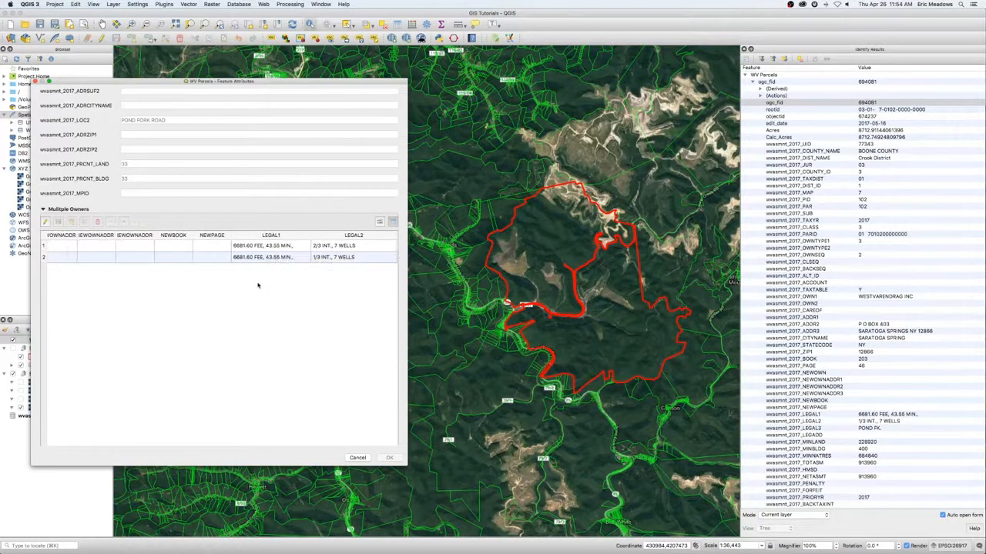
scroll(228, 282, "left", 6)
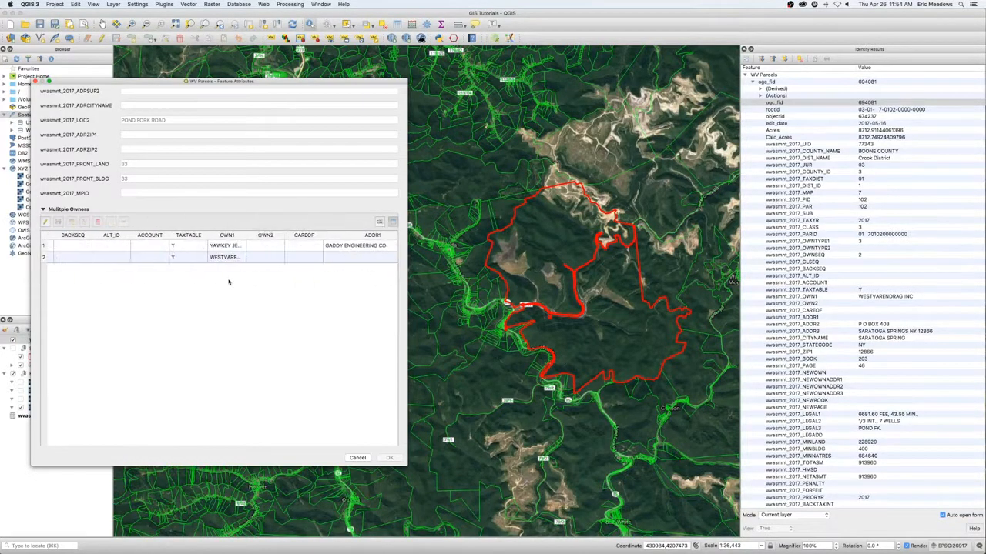
left_click_drag(247, 235, 310, 235)
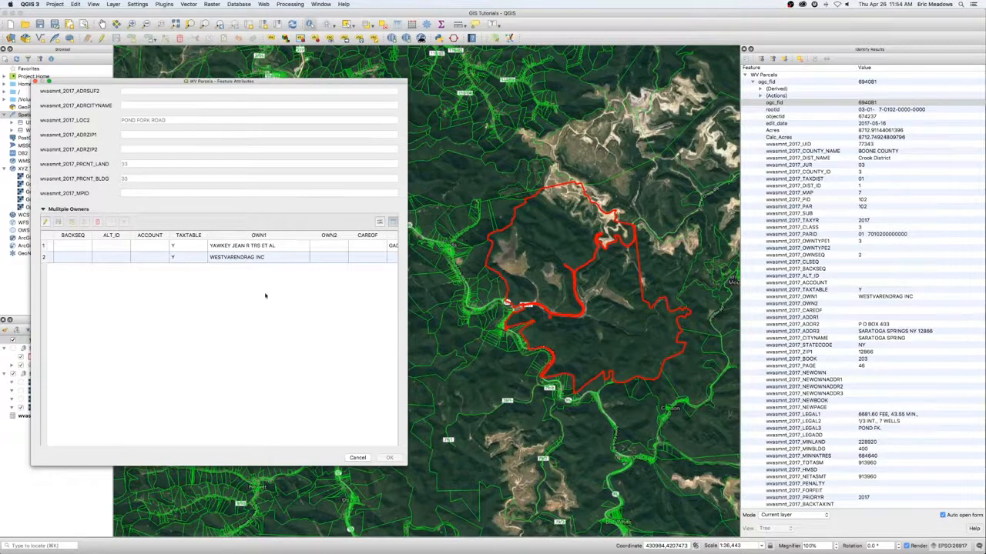
scroll(292, 295, "right", 12)
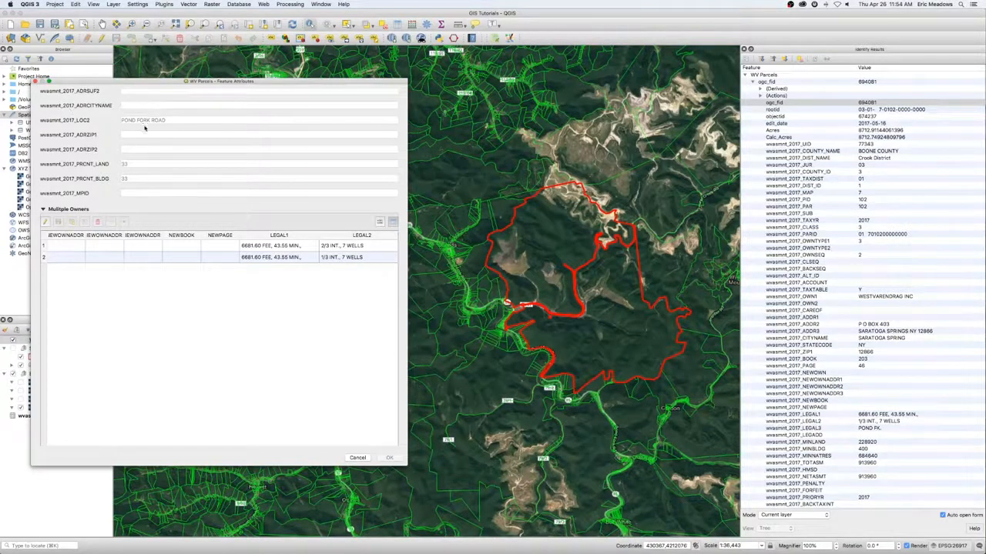
Return to the start of the Crook District parcel's attribute form and highlight the full rootid value for examination
scroll(143, 127, "up", 10)
scroll(189, 203, "up", 10)
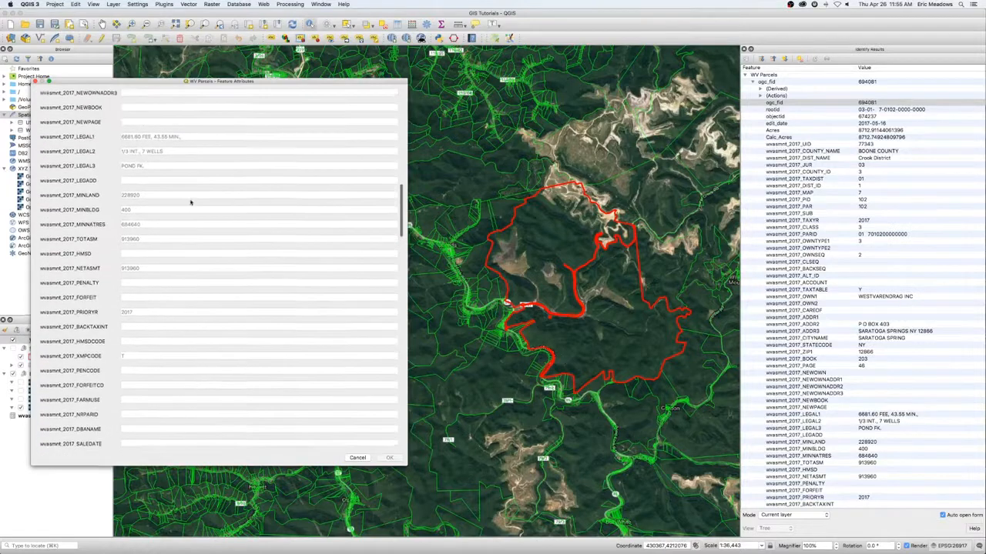
scroll(192, 203, "up", 7)
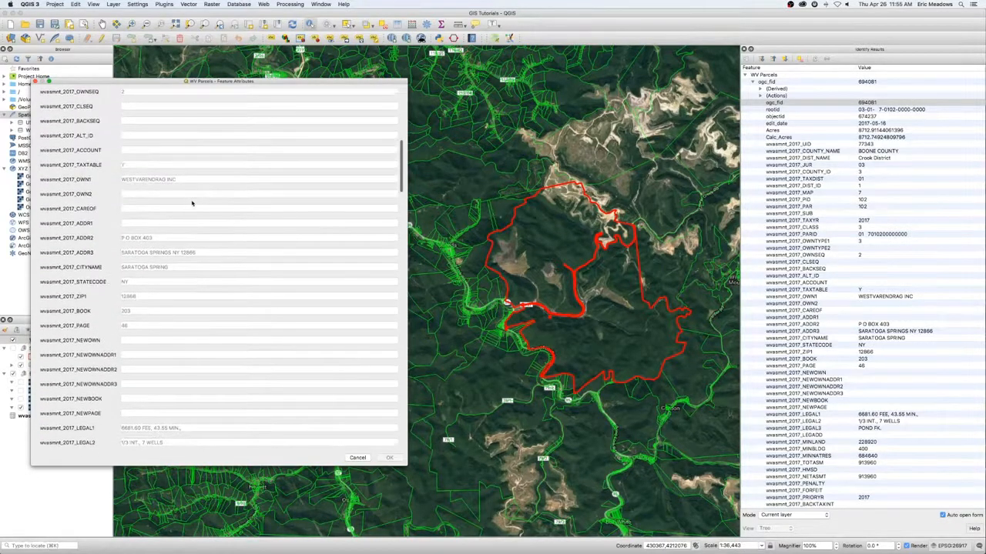
scroll(98, 148, "up", 10)
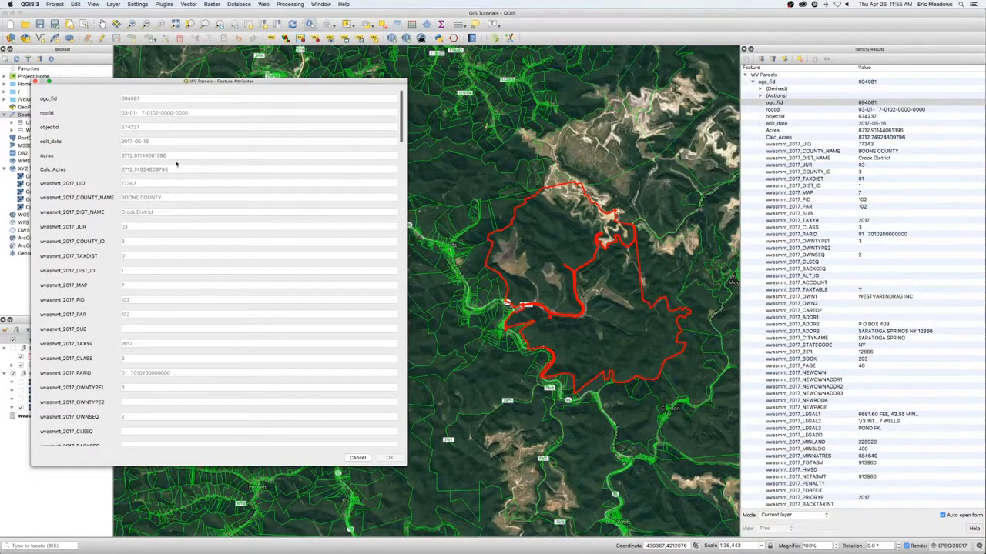
left_click_drag(192, 113, 101, 116)
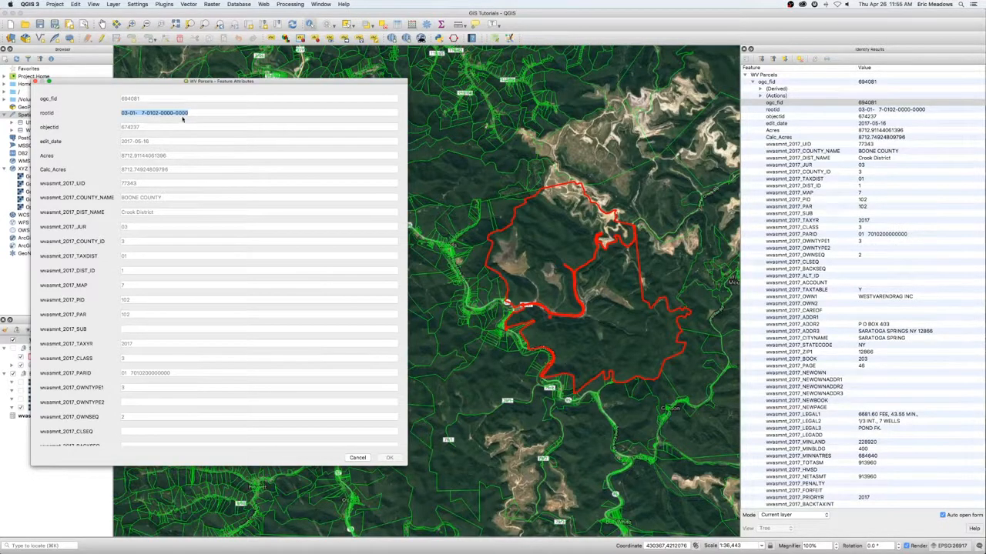
scroll(177, 165, "down", 4)
scroll(177, 165, "up", 4)
scroll(189, 103, "down", 2)
scroll(188, 105, "up", 2)
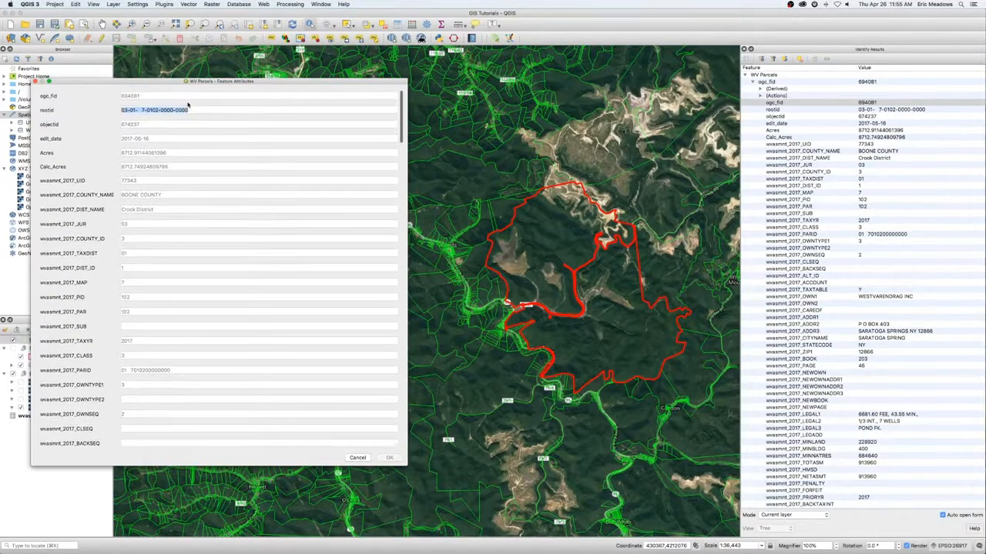
Close both stacked parcel attribute forms, then identify the Crook District parcel again and close its form
left_click_drag(80, 84, 85, 95)
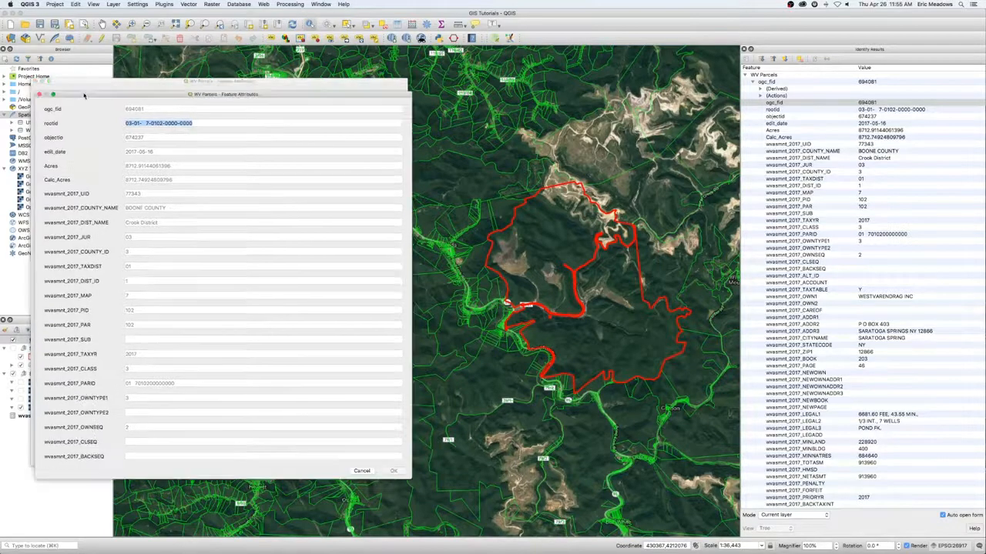
left_click(39, 95)
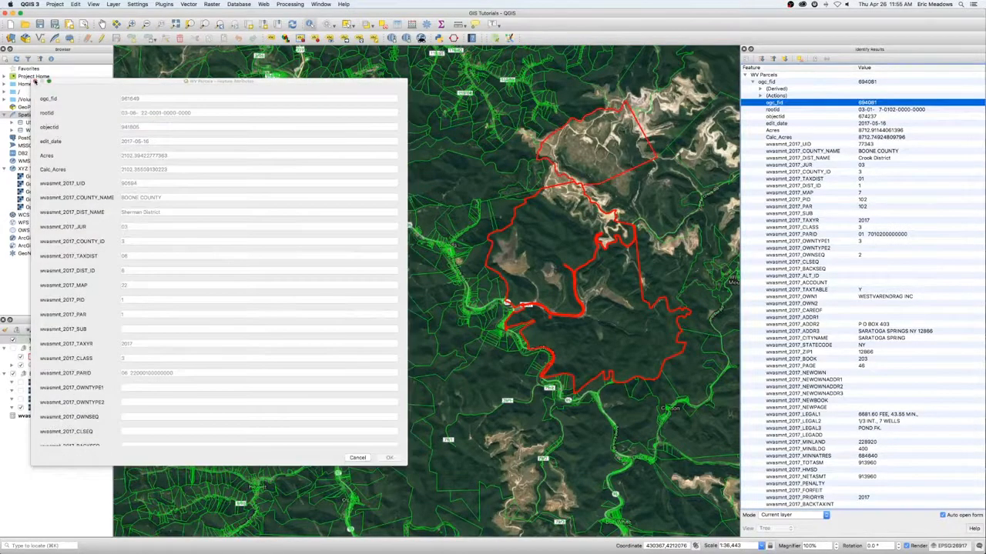
left_click(35, 80)
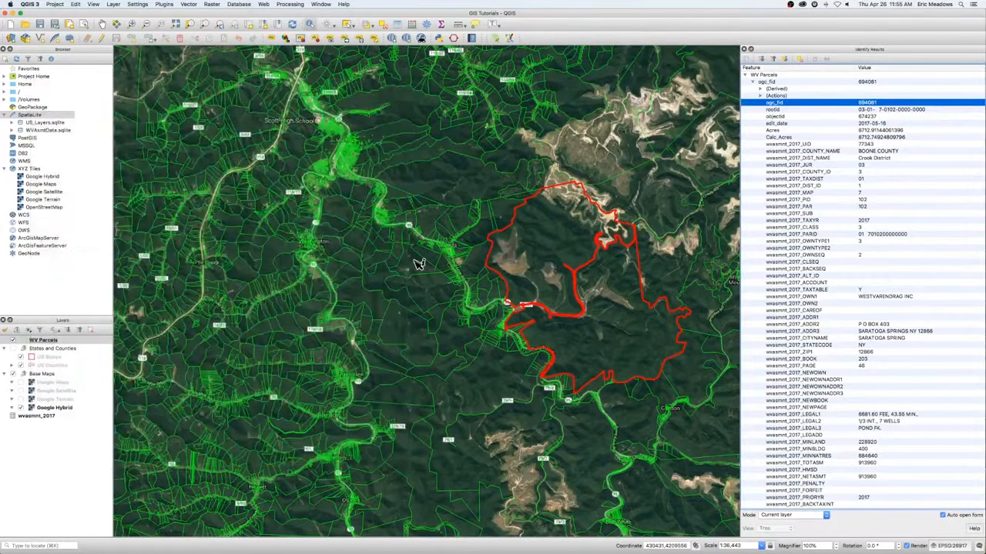
left_click(522, 310)
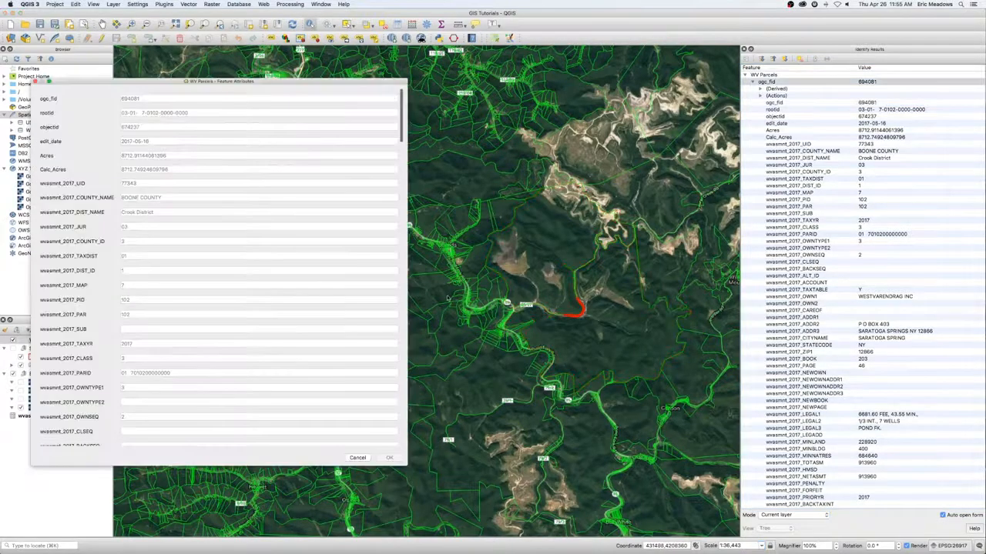
left_click(34, 81)
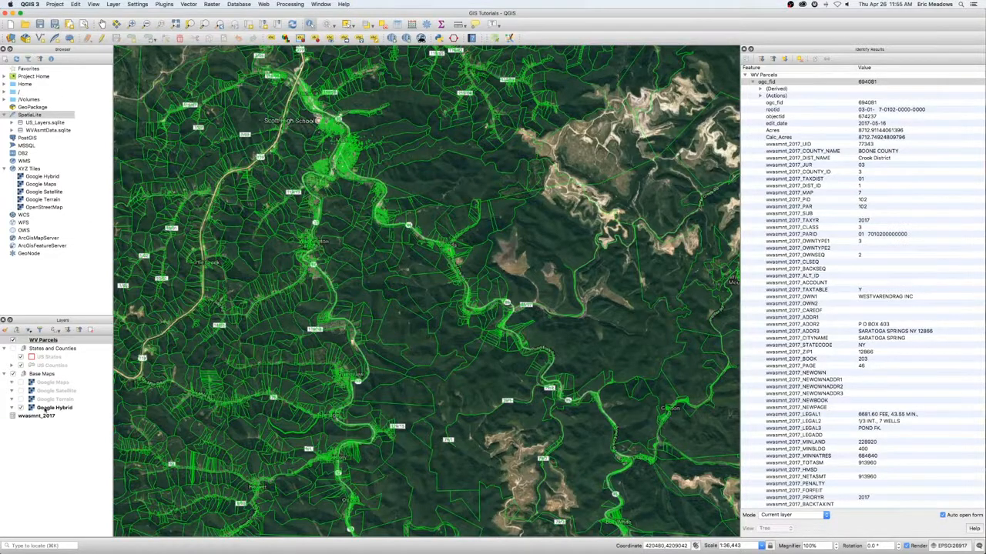
Start a new SpatiaLite layer with Line geometry and name it New_ROW
left_click(56, 39)
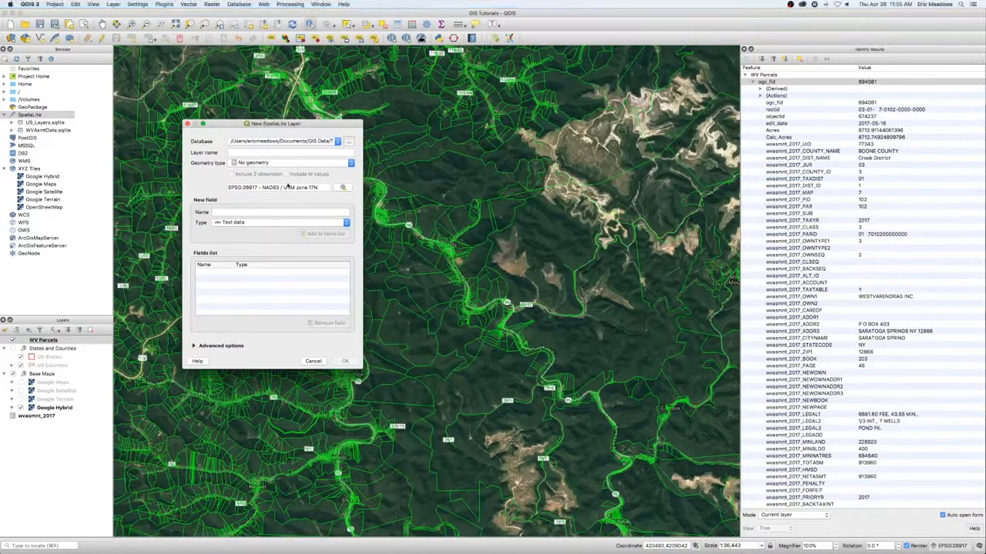
left_click(349, 164)
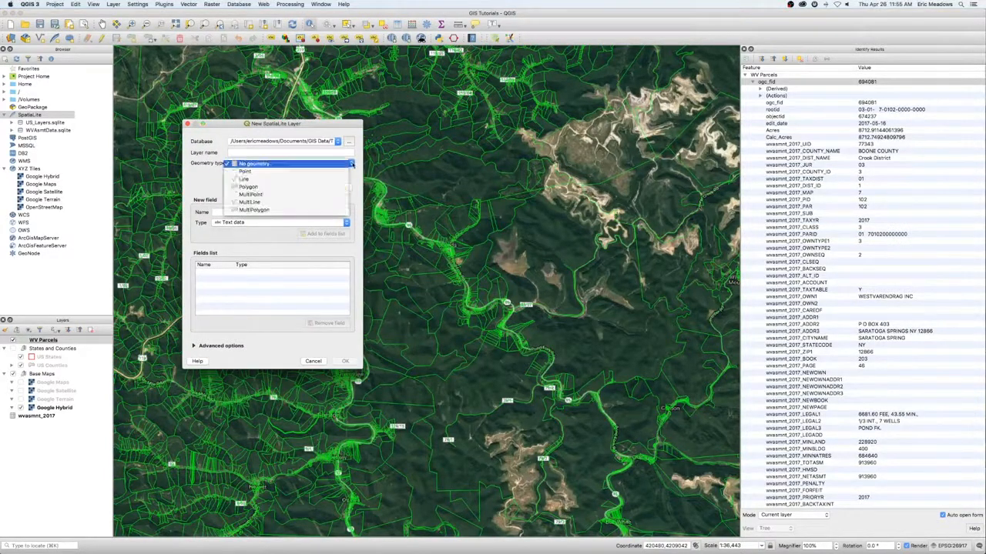
left_click(257, 176)
left_click(251, 154)
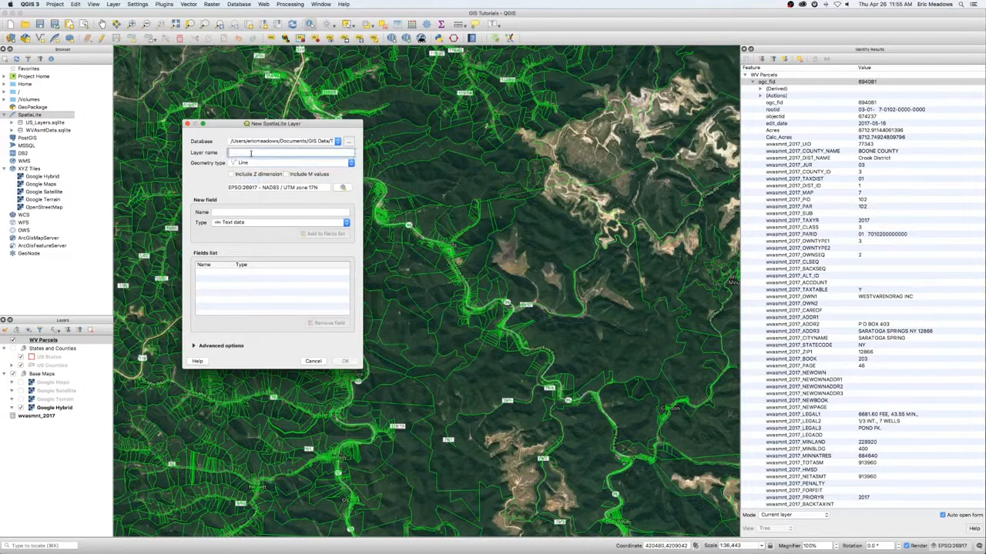
type("New+ROW")
left_click(238, 212)
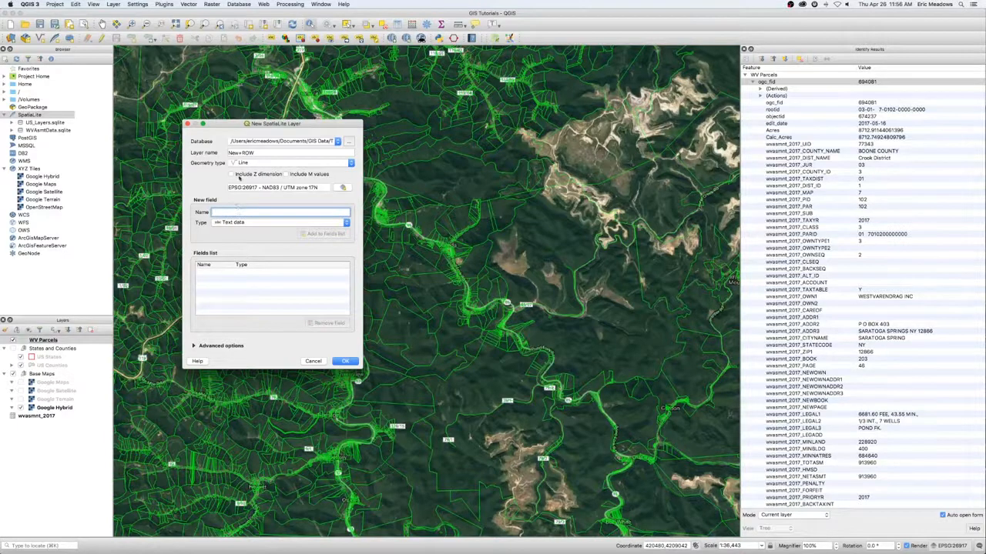
left_click(241, 153)
key("BackSpace")
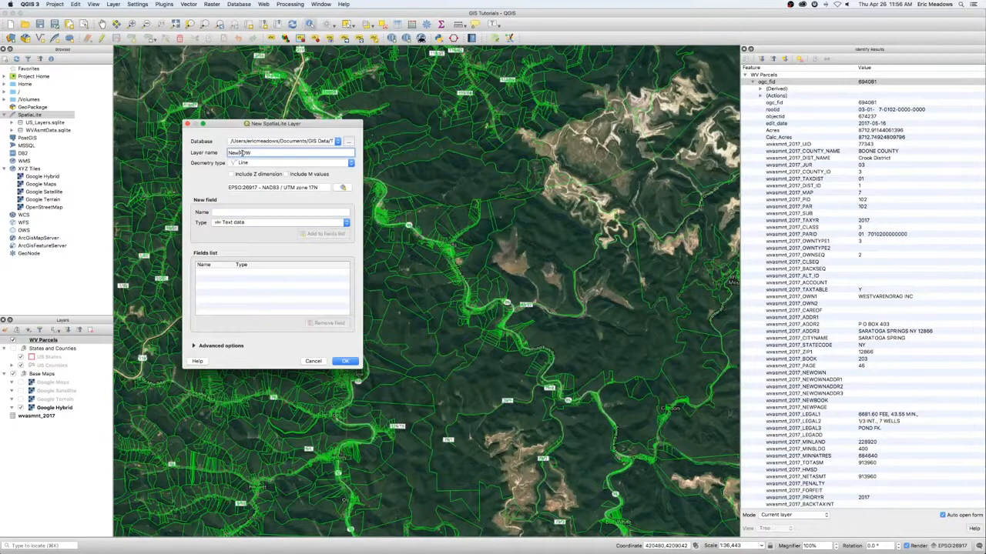
type("_")
Add a text field named ROW_Name to the new layer's field list and create the layer
left_click(243, 211)
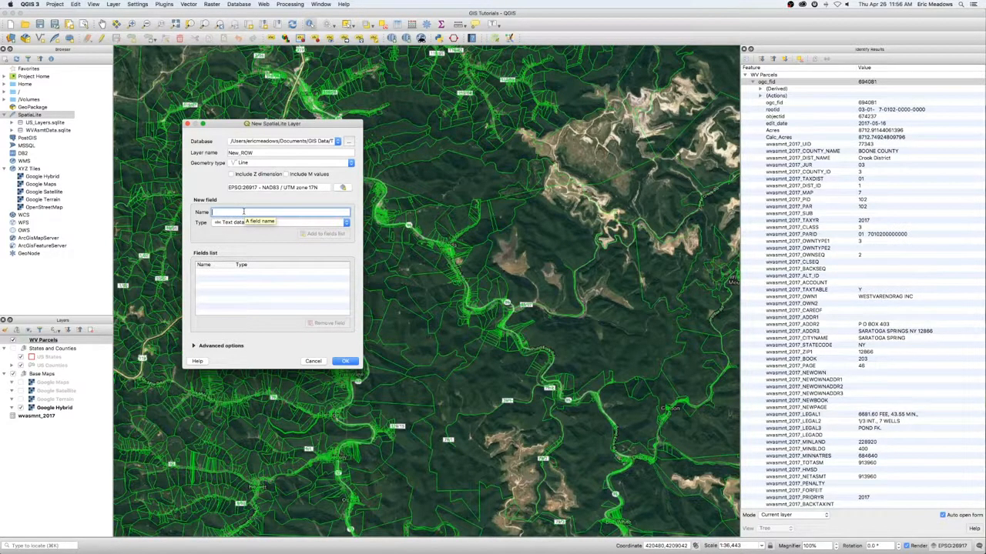
type("RO")
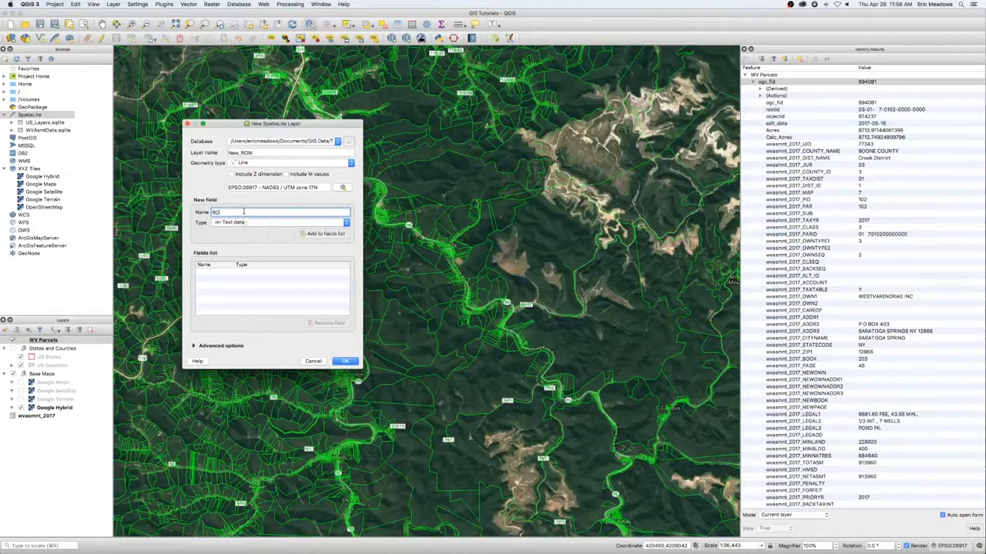
type("W_Name")
left_click(322, 234)
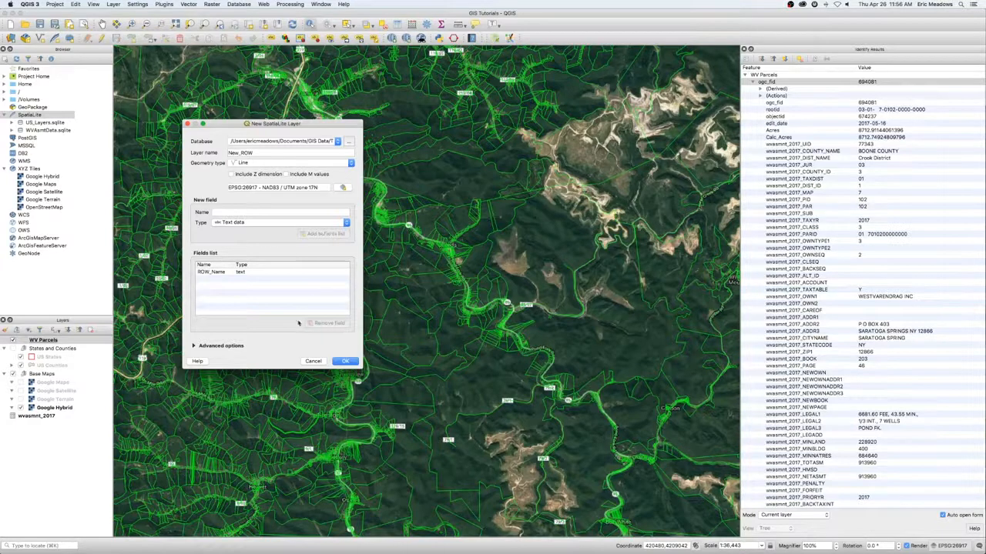
left_click(347, 362)
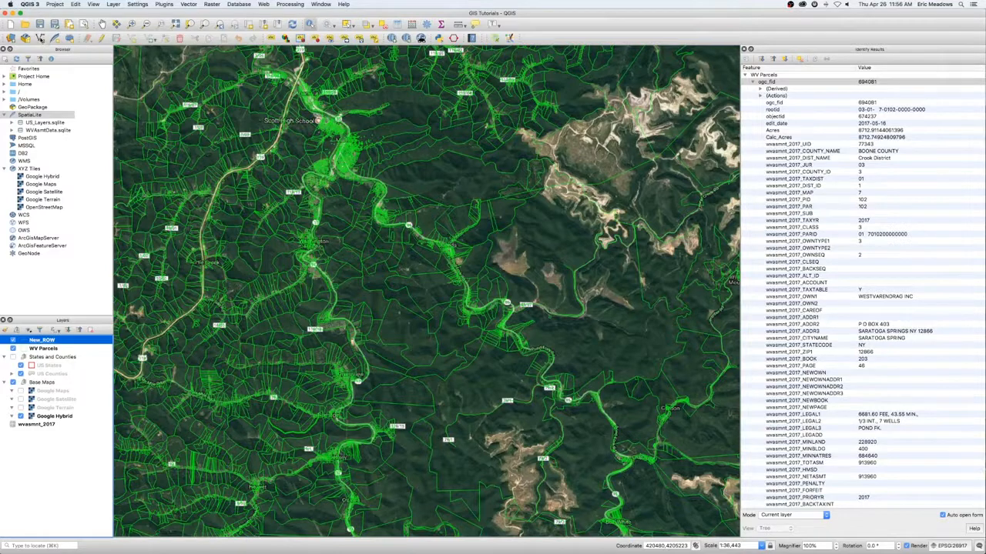
Start editing New_ROW and draw a seven-point line across the parcels from east of Scott High School southeast, then back southwest
left_click(40, 38)
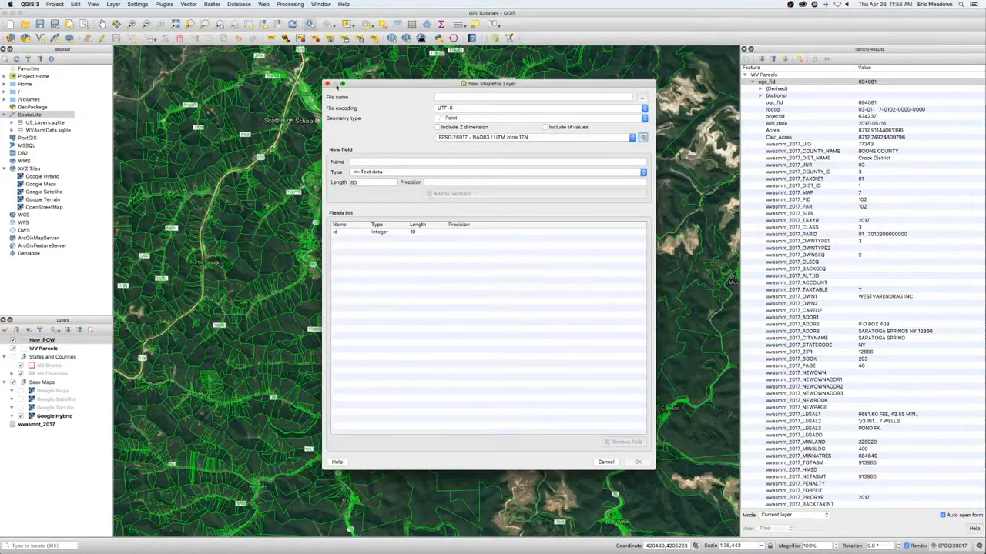
left_click(326, 84)
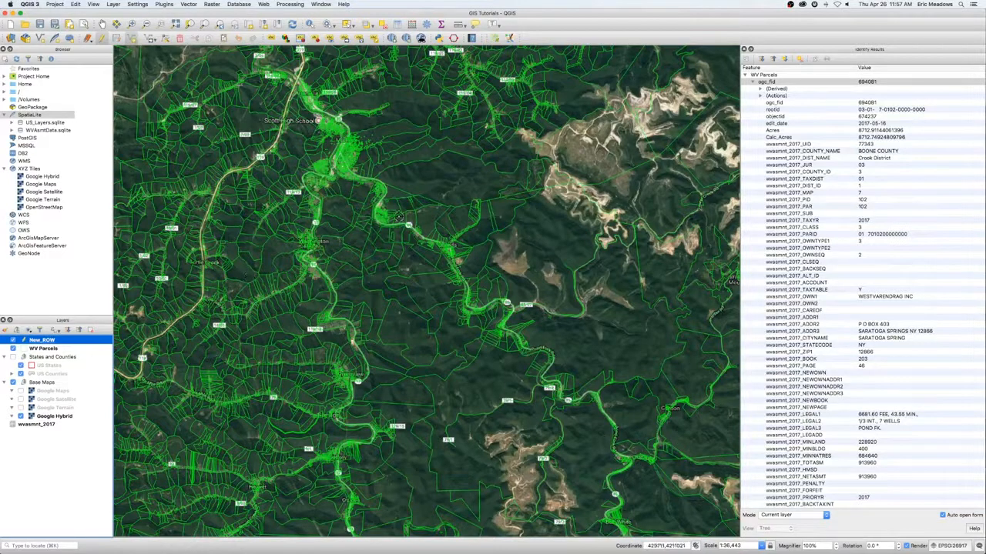
left_click(398, 105)
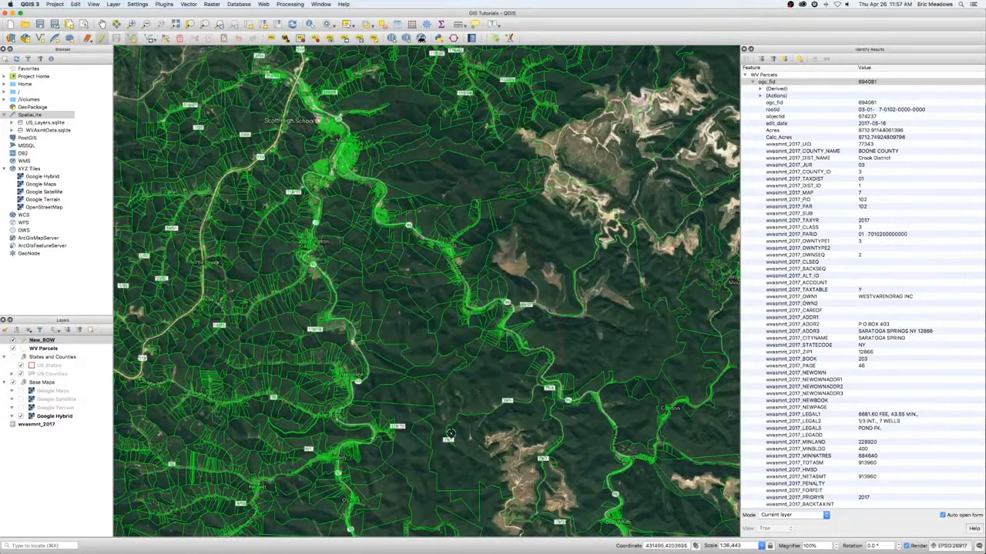
left_click(416, 469)
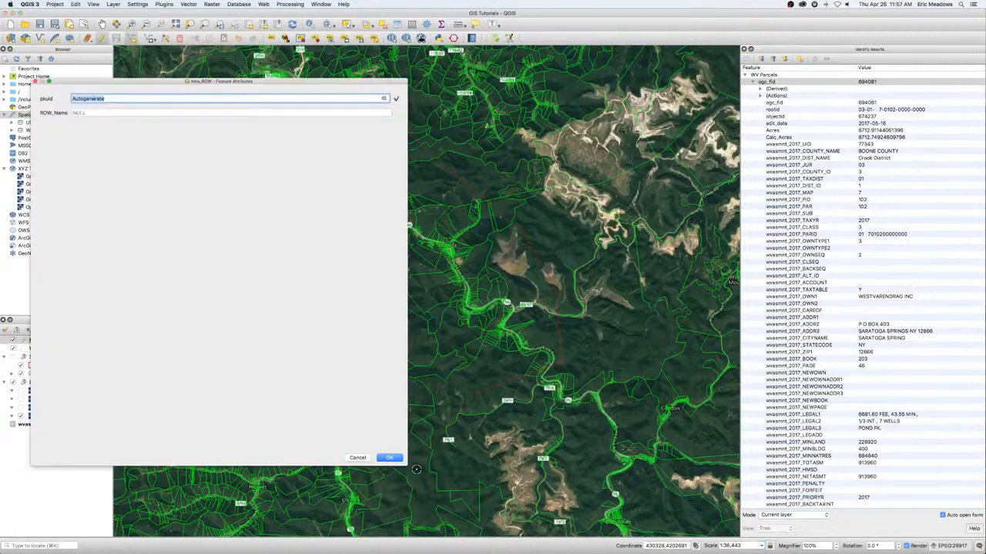
Set the new line's ROW_Name to "First ROW!" and end editing of New_ROW, saving the changes
left_click(143, 114)
double_click(144, 114)
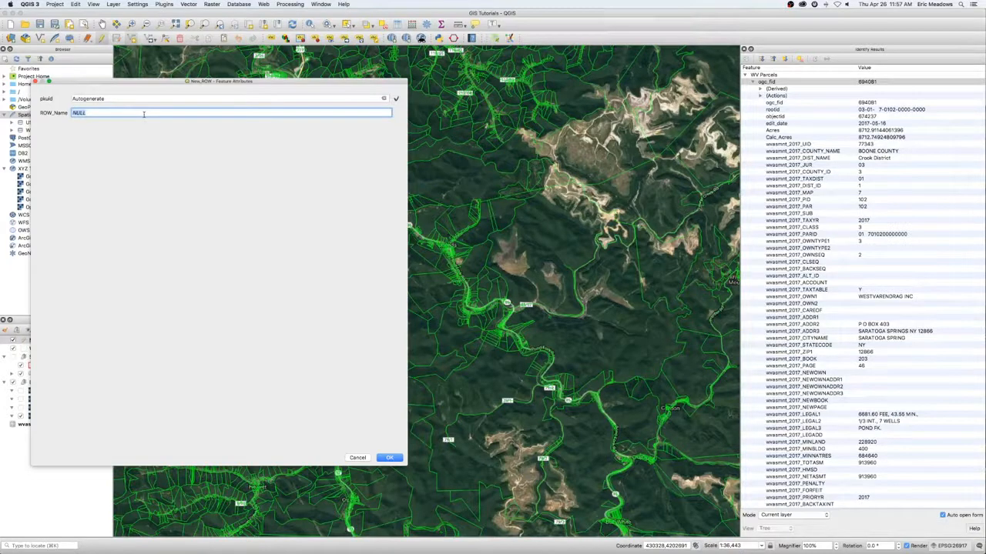
type("Fk")
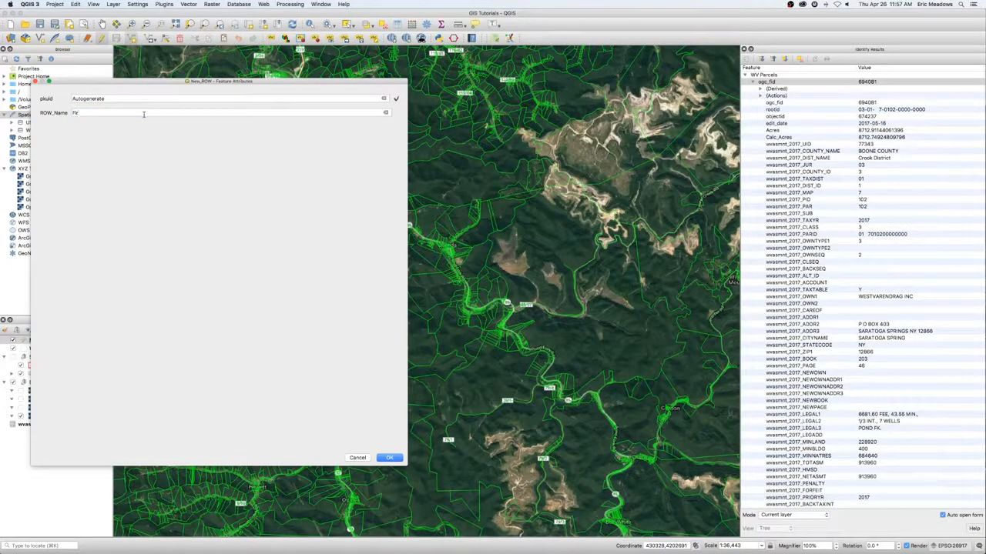
type("rst ROW!")
left_click(390, 457)
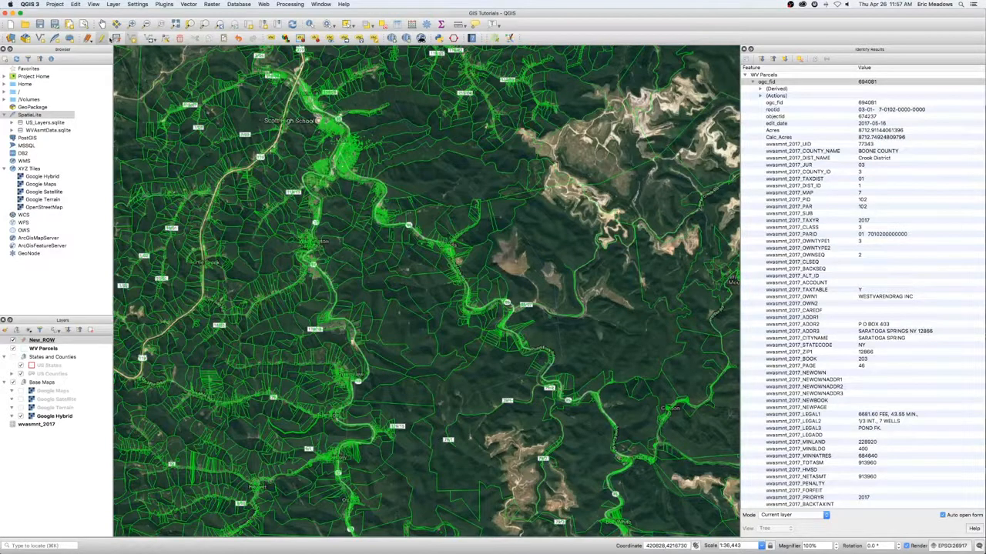
left_click(103, 38)
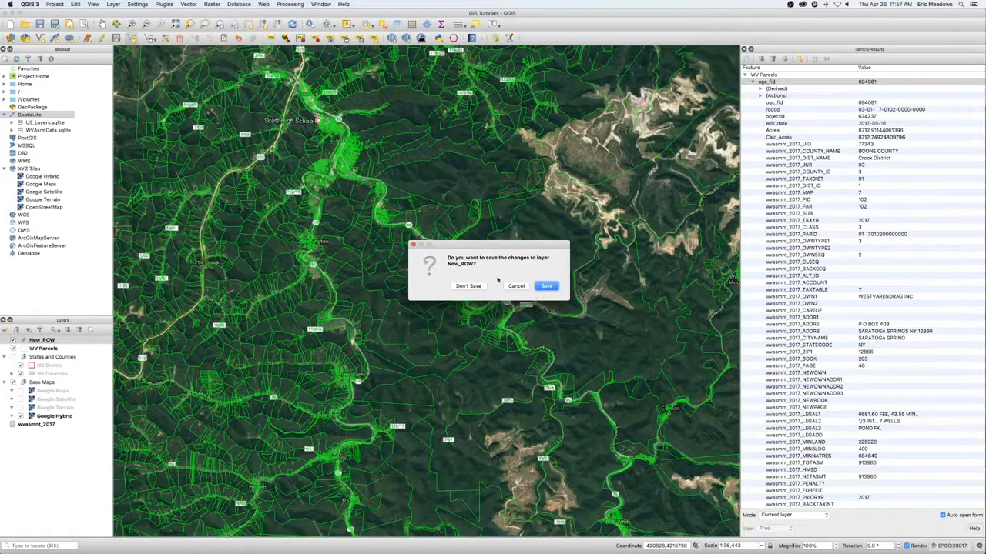
left_click(545, 286)
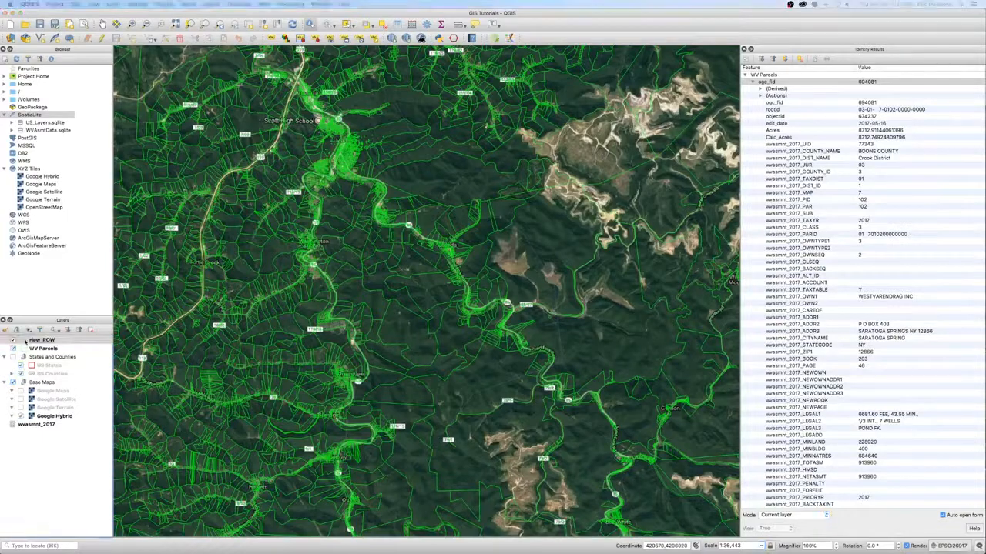
Apply the "topo main road" symbol to the New_ROW layer's line symbology
left_click_drag(380, 195, 406, 96)
left_click(197, 148)
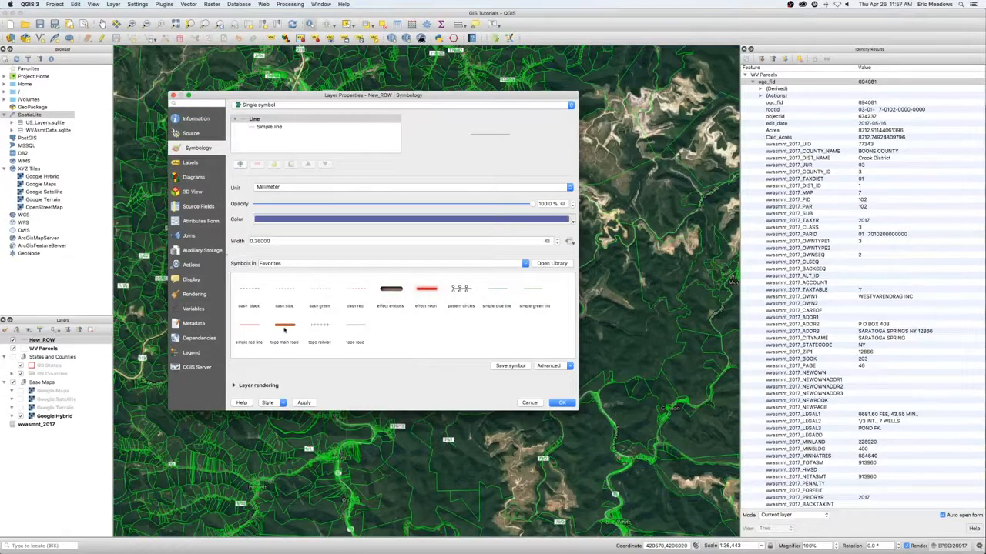
left_click(285, 326)
left_click(564, 403)
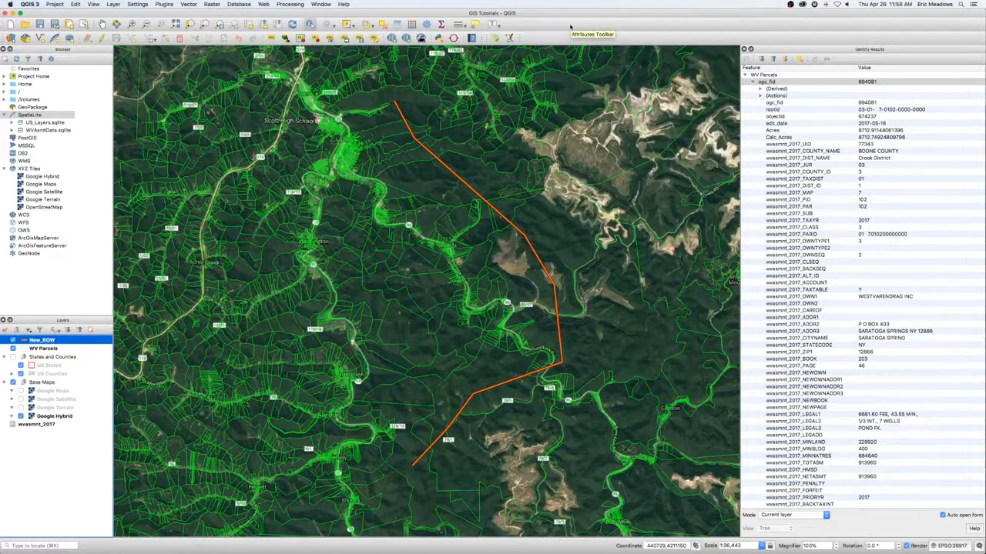
Run Select by location from the vector selection algorithms to select the WV Parcels features that intersect New_ROW, creating a new selection
left_click(427, 26)
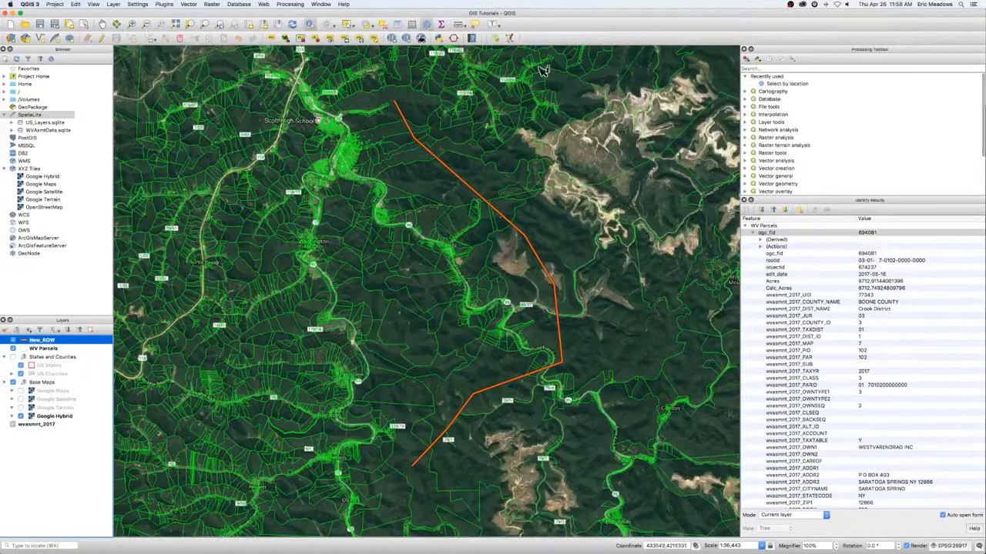
scroll(834, 137, "down", 3)
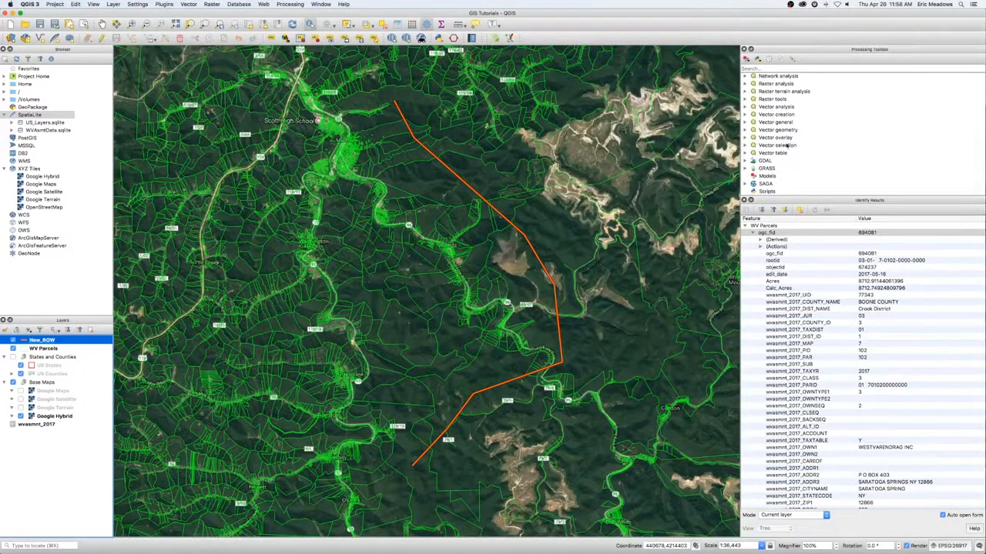
double_click(793, 146)
scroll(832, 162, "down", 3)
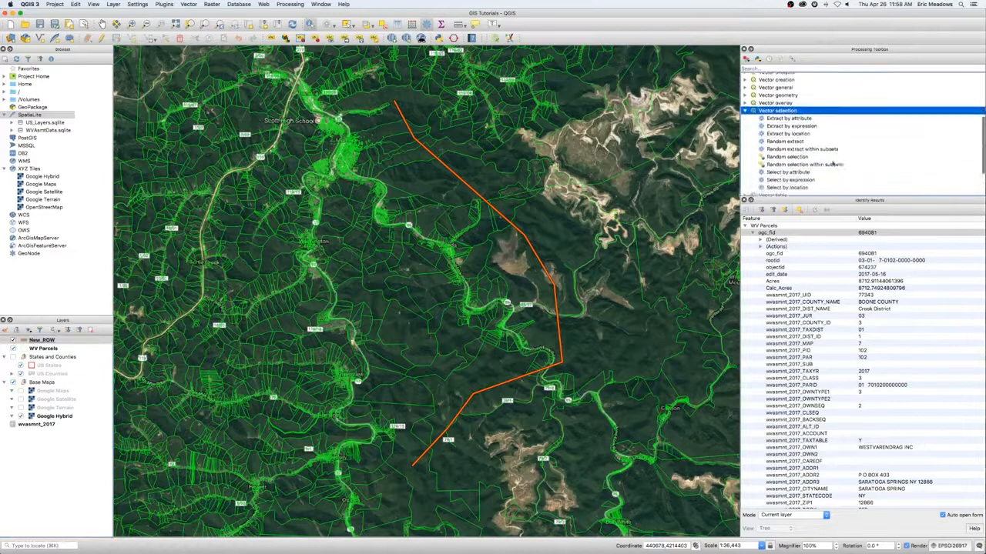
double_click(801, 158)
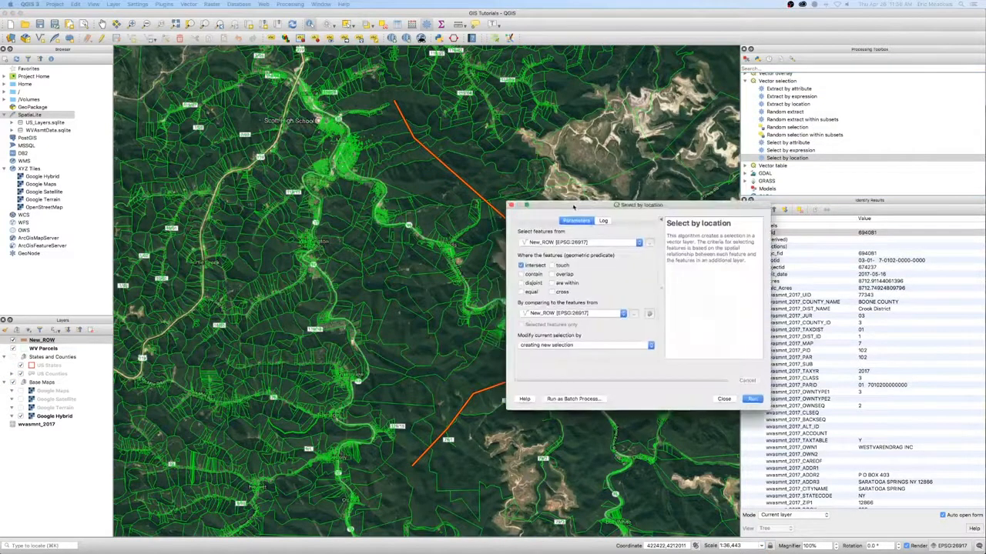
left_click_drag(505, 234, 167, 100)
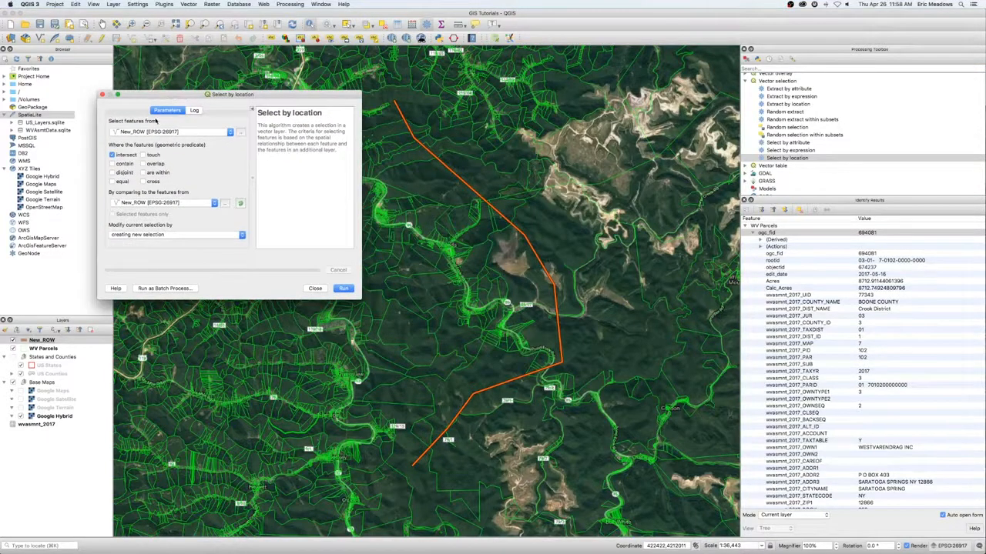
left_click(229, 132)
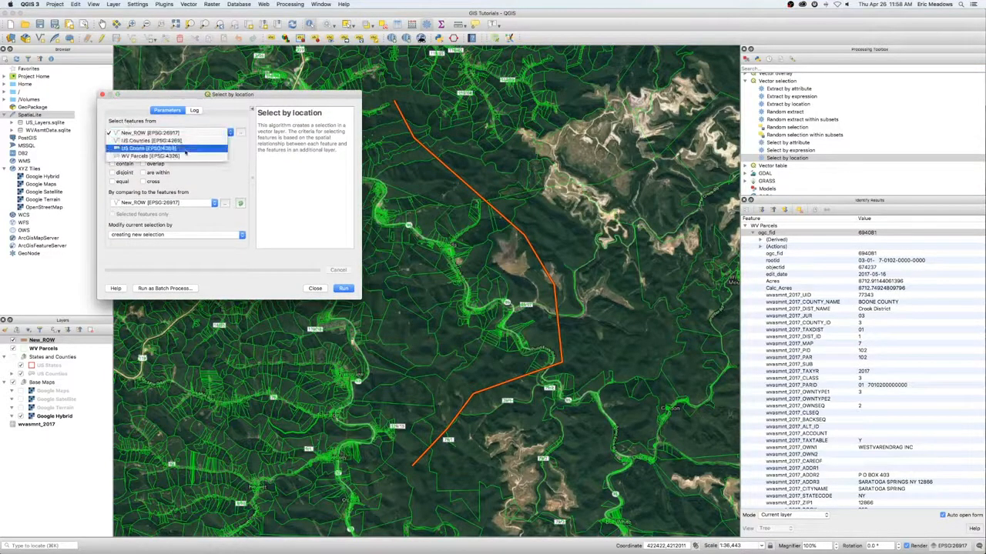
left_click(184, 156)
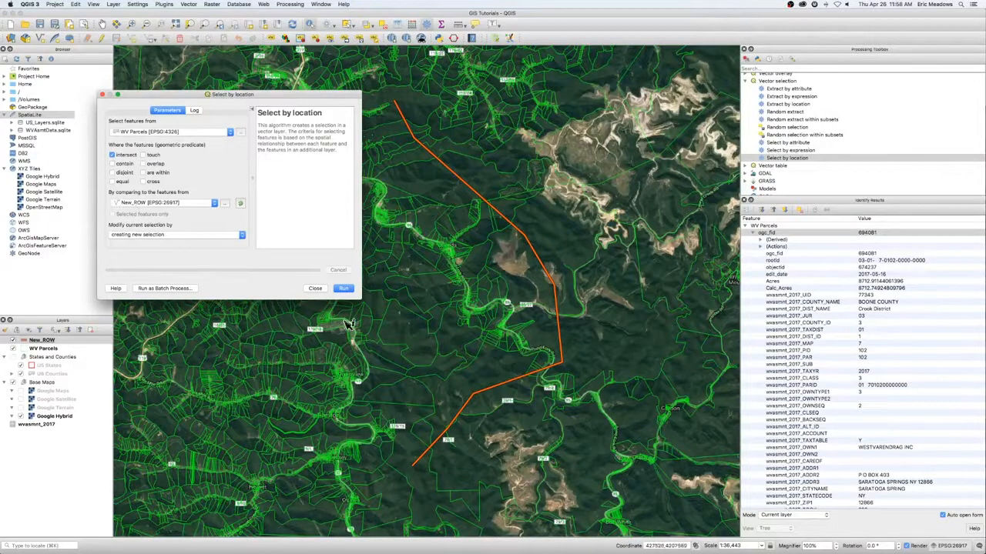
left_click(344, 289)
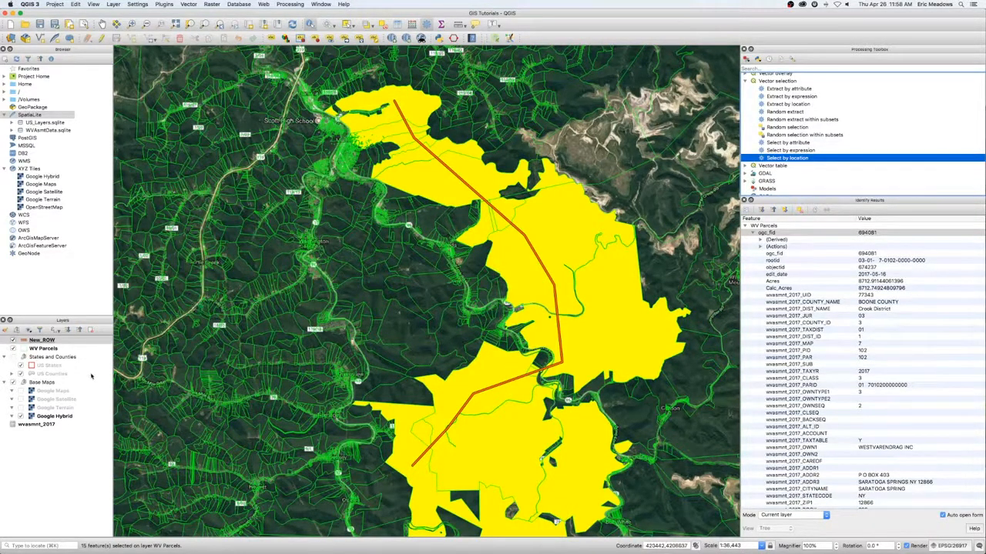
Open the WV Parcels attribute table and filter it to show only the selected features
right_click(45, 349)
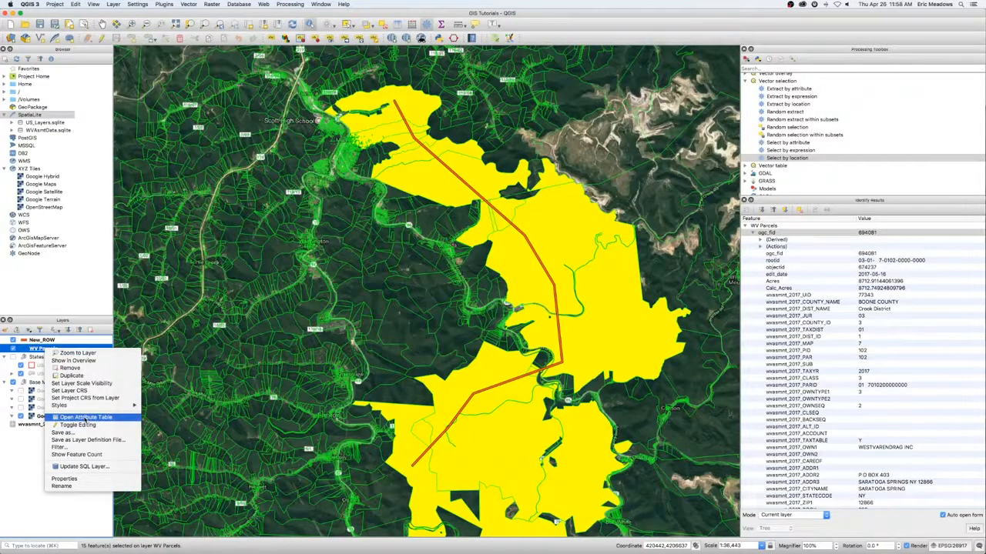
left_click(84, 418)
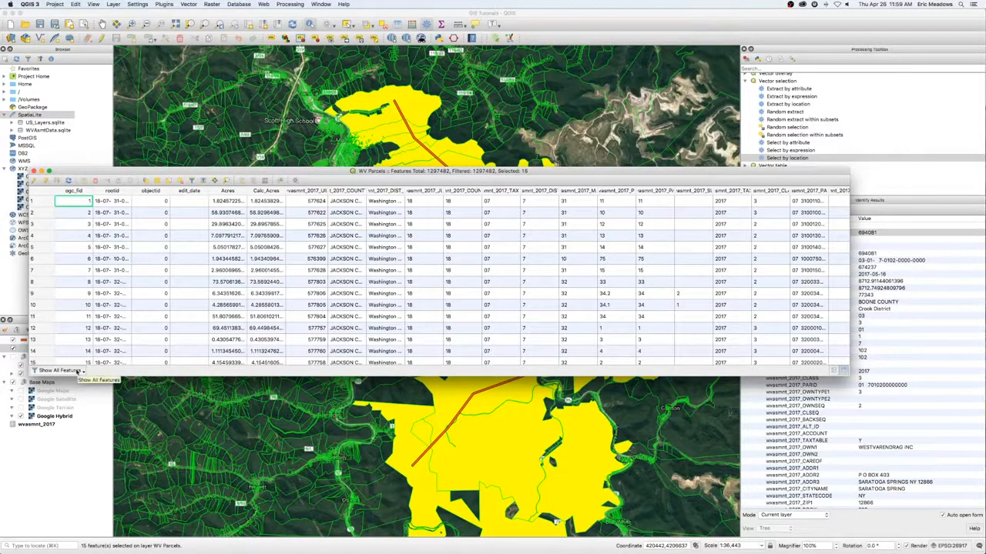
left_click(77, 371)
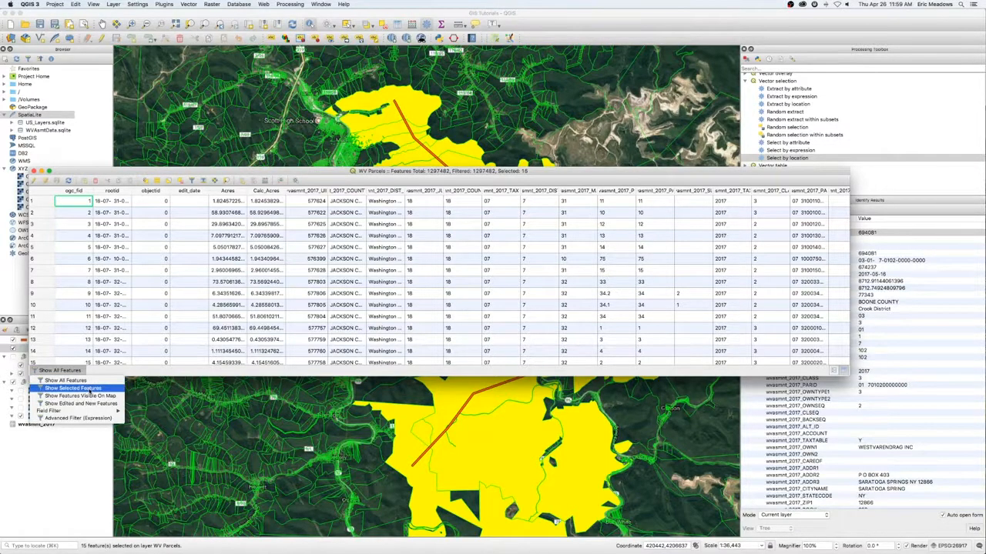
left_click(91, 389)
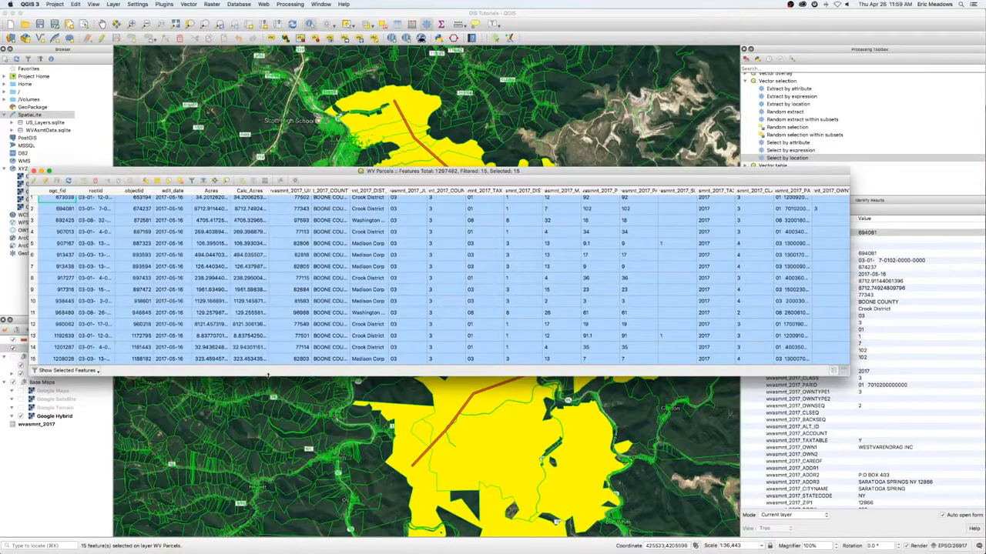
Enlarge the attribute table and examine the owner and mailing address columns of the selected parcels
left_click_drag(268, 376, 271, 486)
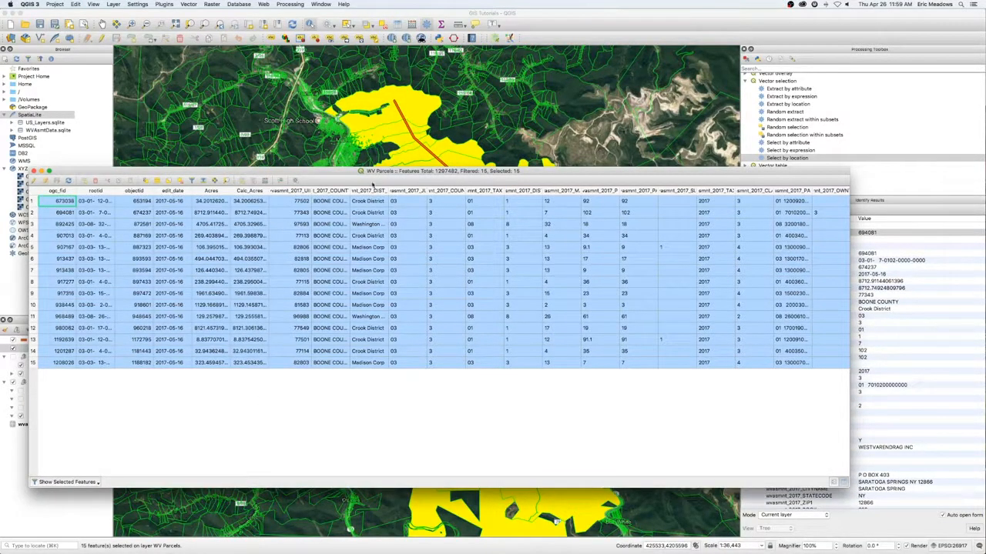
scroll(393, 221, "right", 15)
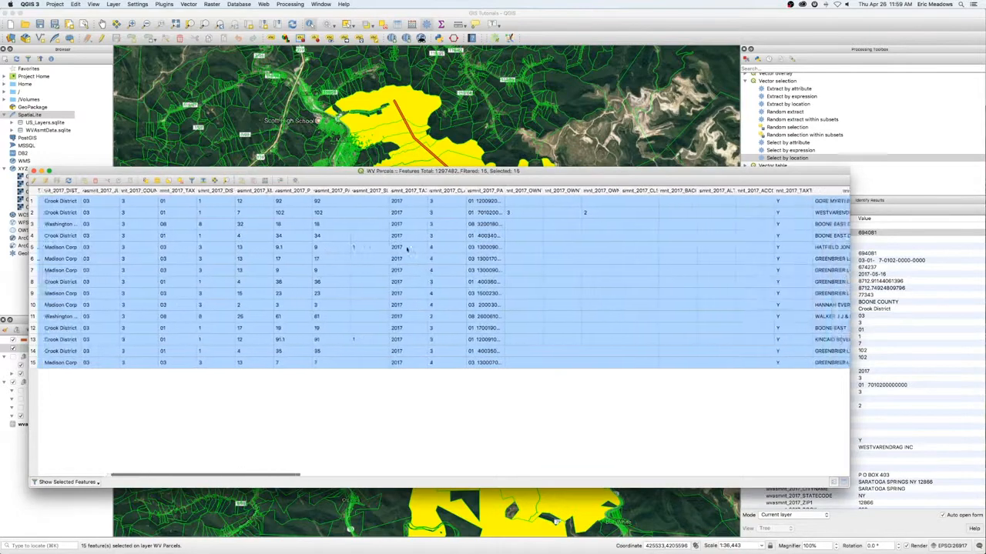
scroll(410, 251, "right", 3)
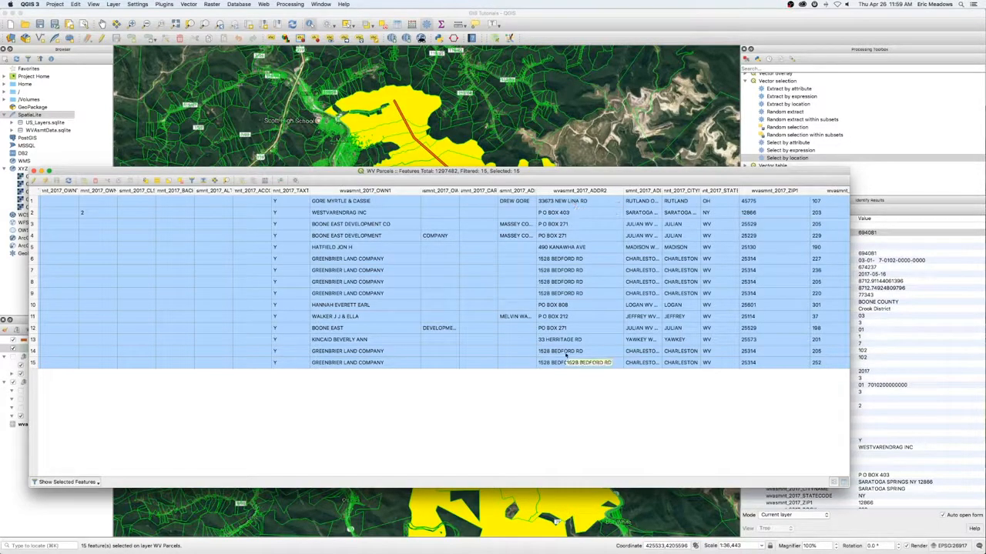
Sort the selected parcels by deed page, examine their book, page, legal description and value columns, and close the attribute table
scroll(667, 254, "right", 10)
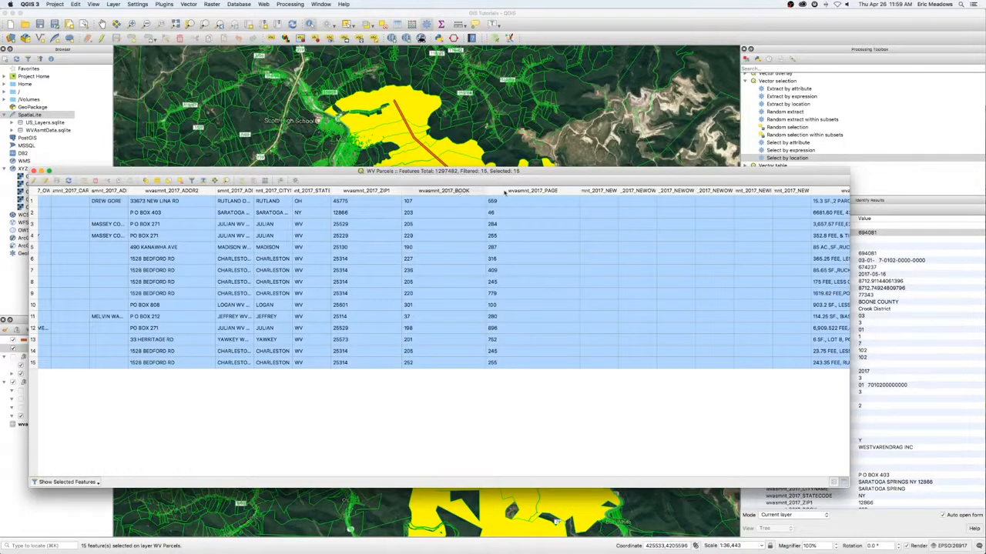
scroll(540, 223, "right", 8)
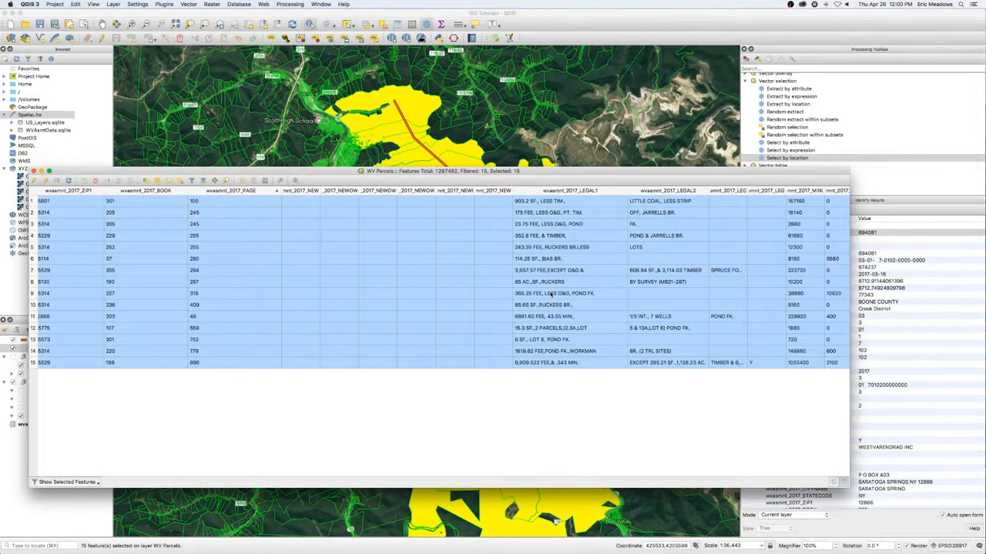
scroll(591, 288, "right", 5)
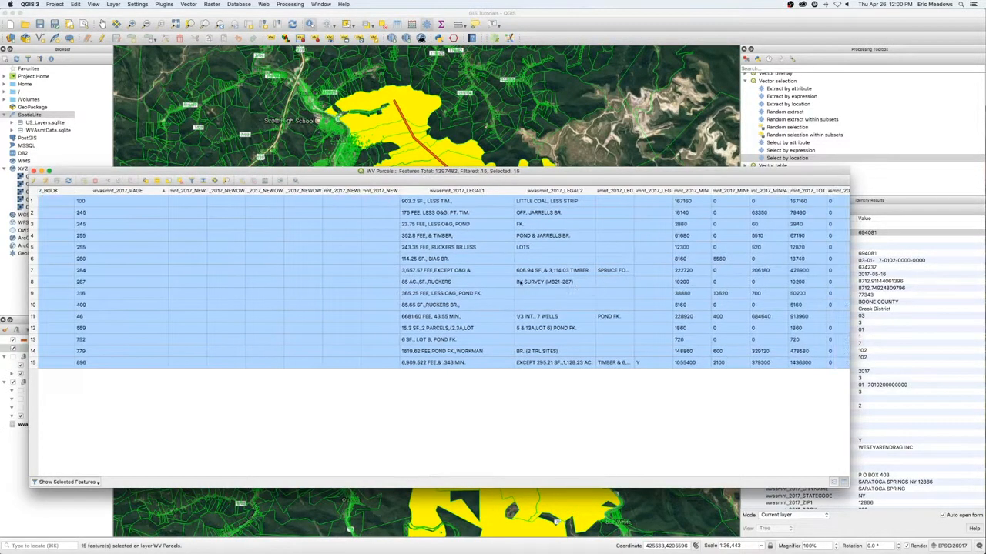
scroll(521, 282, "right", 6)
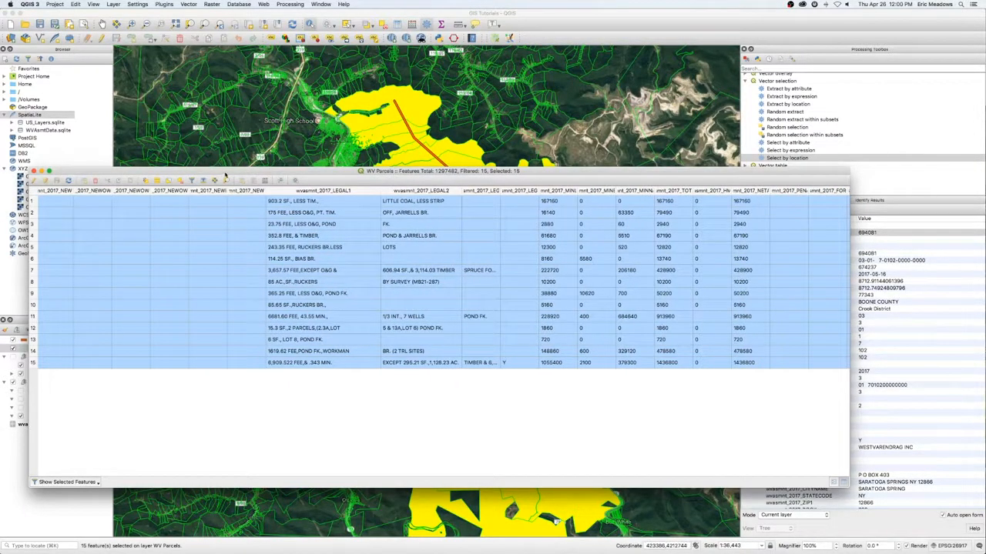
left_click_drag(227, 176, 259, 174)
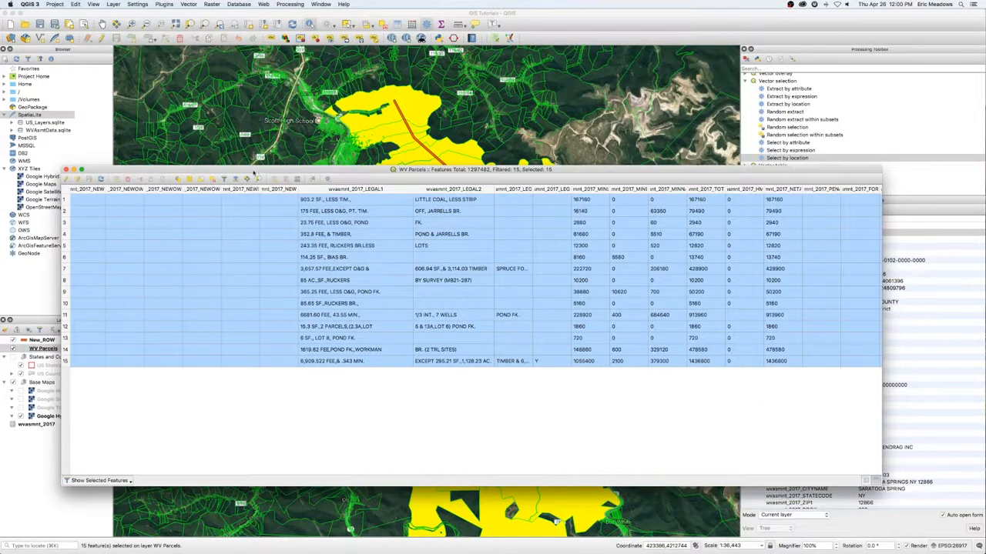
left_click(67, 170)
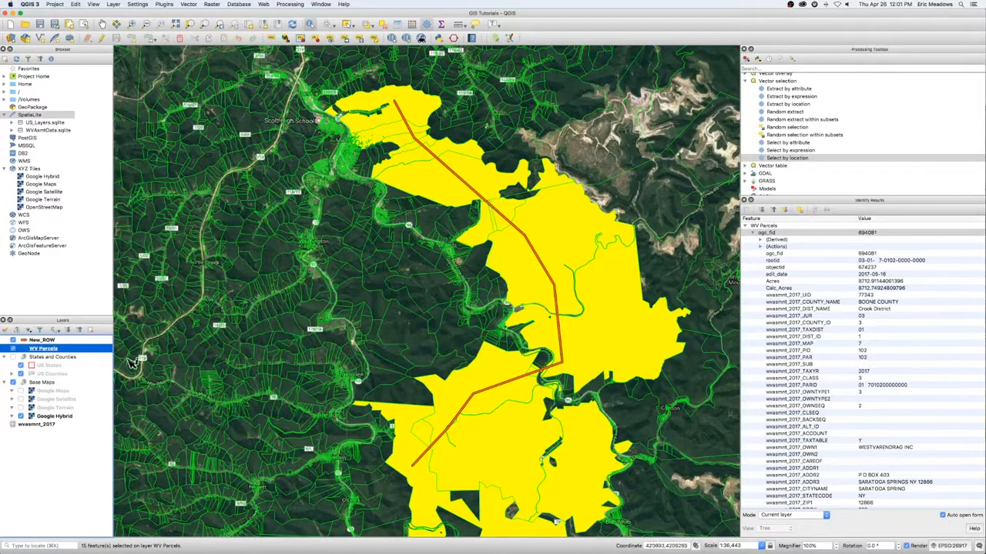
Open the New_ROW layer's attribute table to check its right-of-way record, and close it
right_click(46, 340)
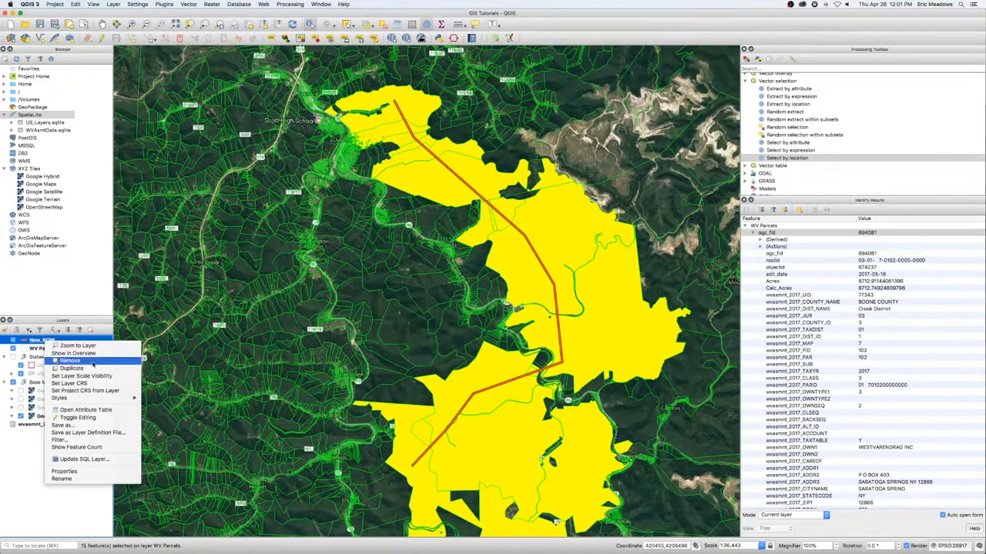
left_click(81, 411)
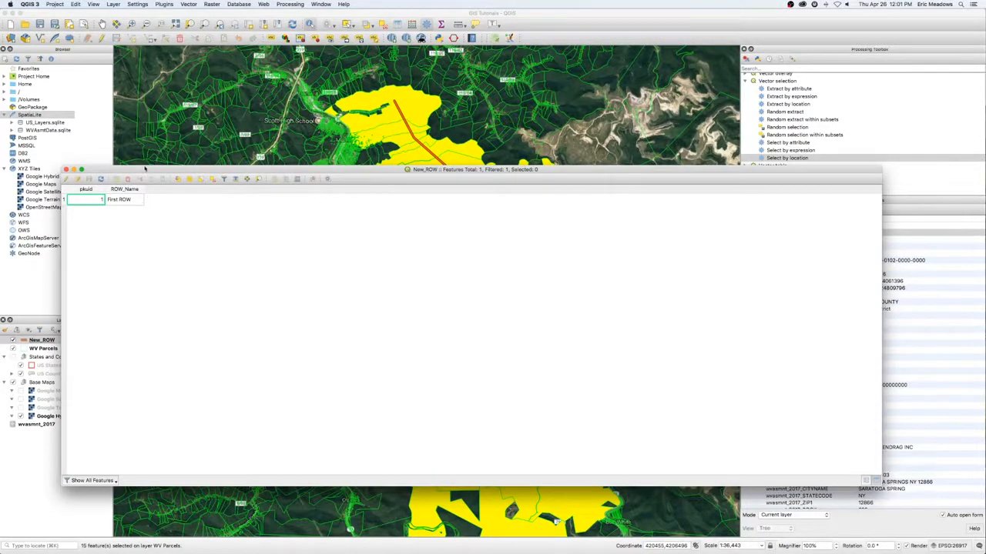
left_click_drag(145, 169, 174, 173)
left_click(97, 173)
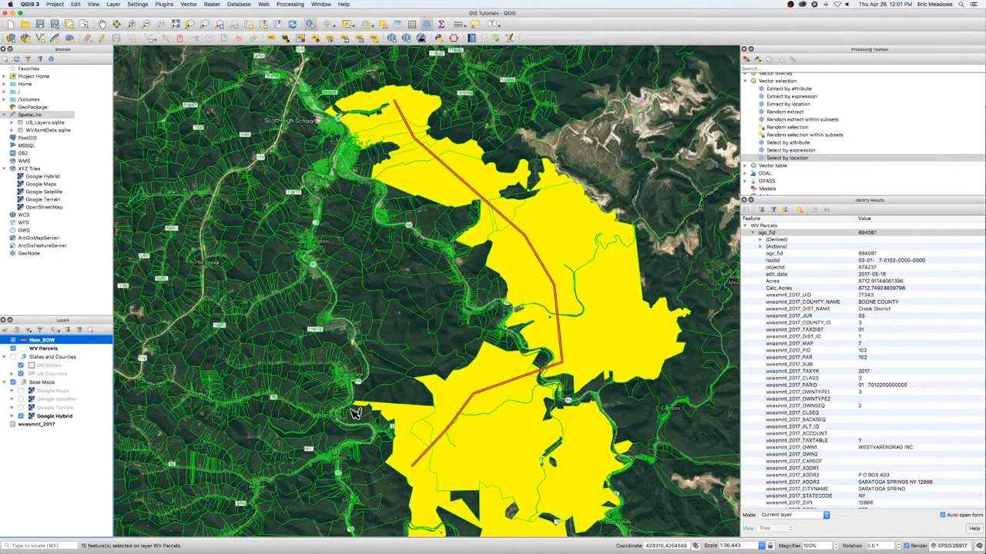
Examine the identified WV parcel's ownership, address, deed and legal description attributes in the identify results
left_click(907, 398)
scroll(901, 398, "down", 5)
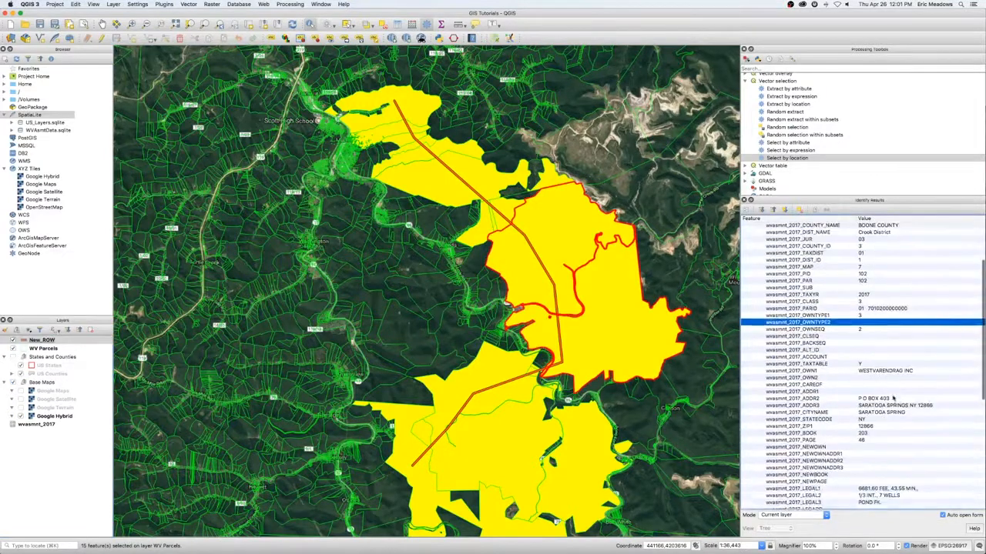
scroll(893, 399, "up", 5)
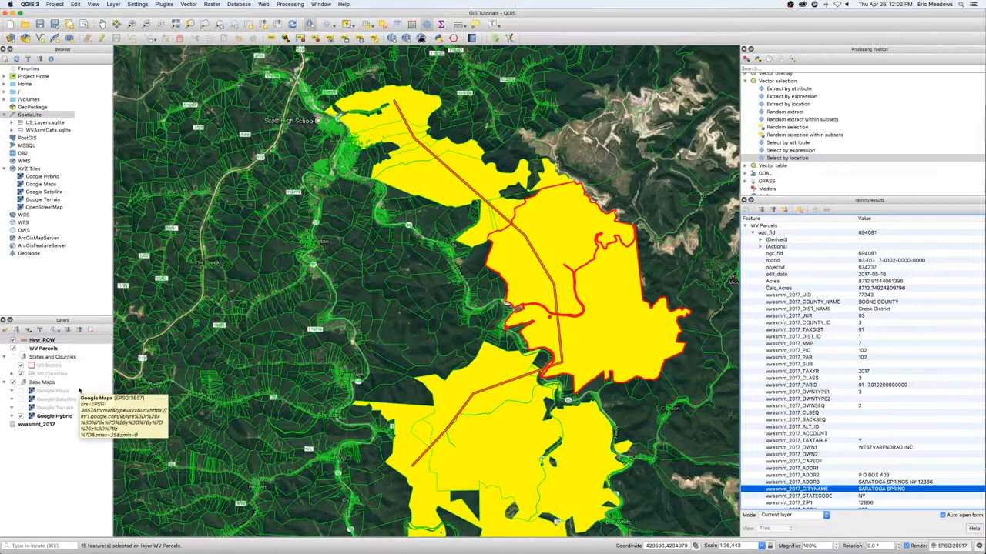
left_click(47, 359)
left_click(47, 366)
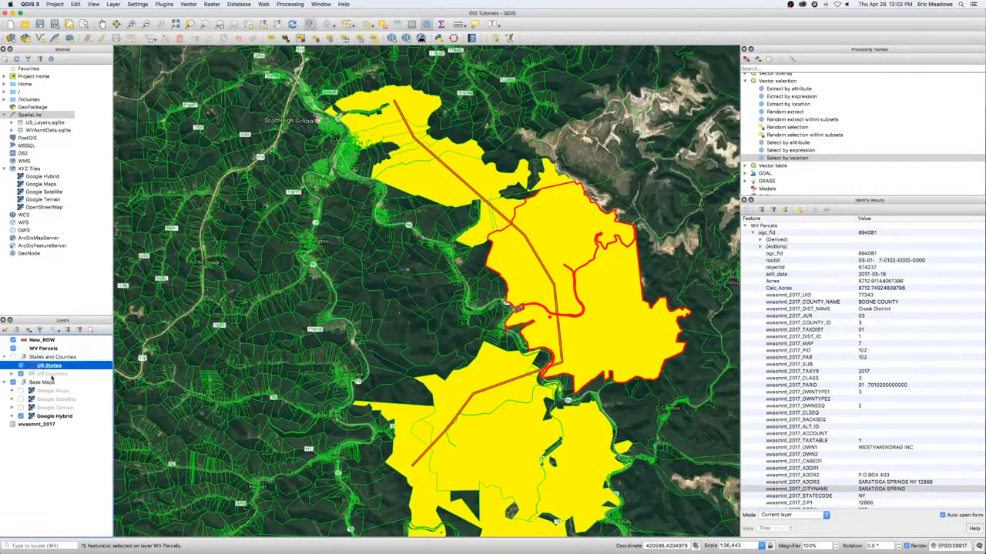
left_click(47, 375)
left_click(42, 385)
left_click(36, 474)
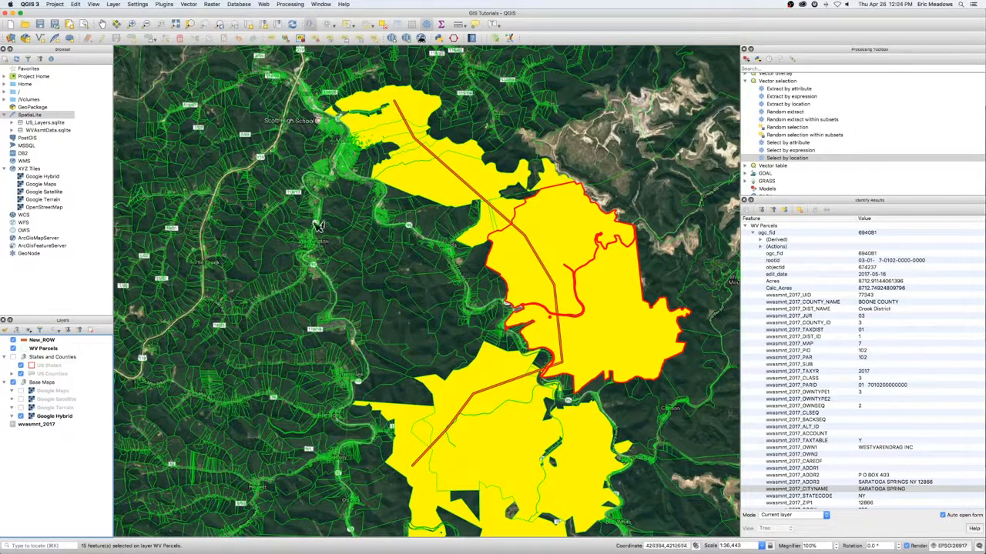
left_click(54, 416)
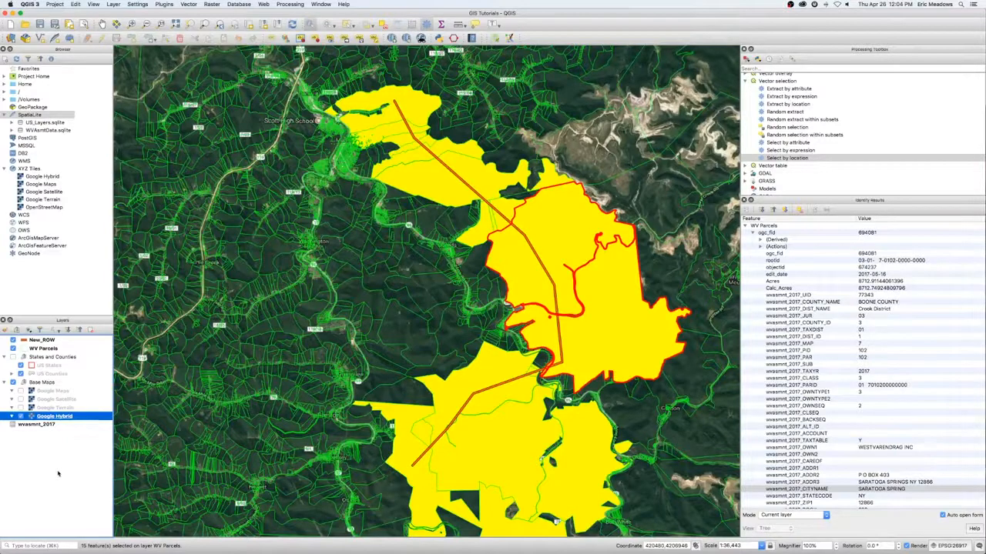